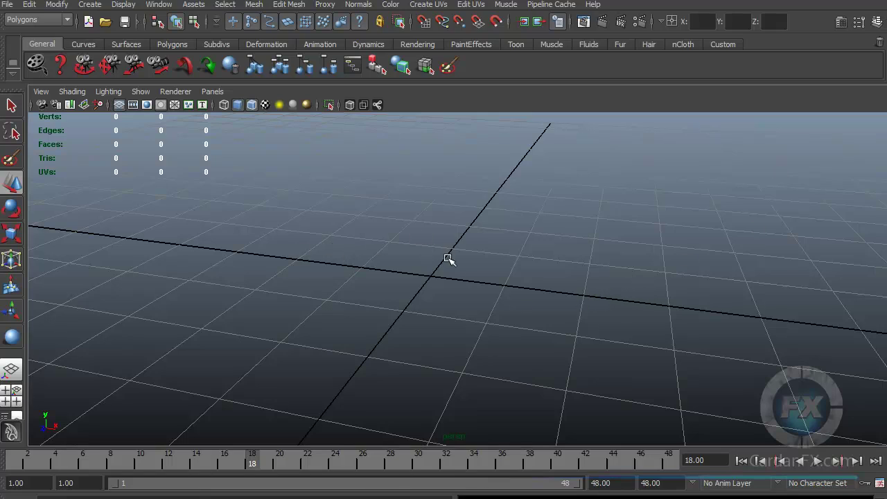
Show the polygon modelling tools and display the Outliner beside the perspective view
{"action": "left_click", "coordinate": [170, 45]}
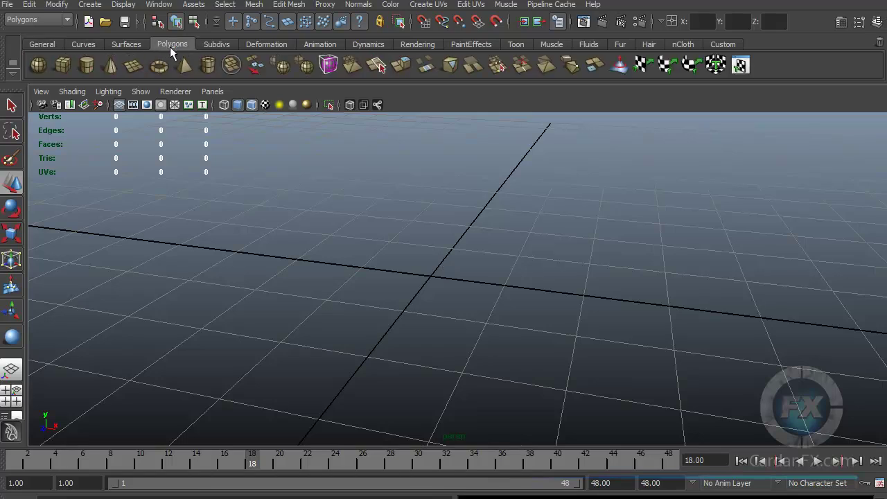
{"action": "left_click", "coordinate": [119, 45]}
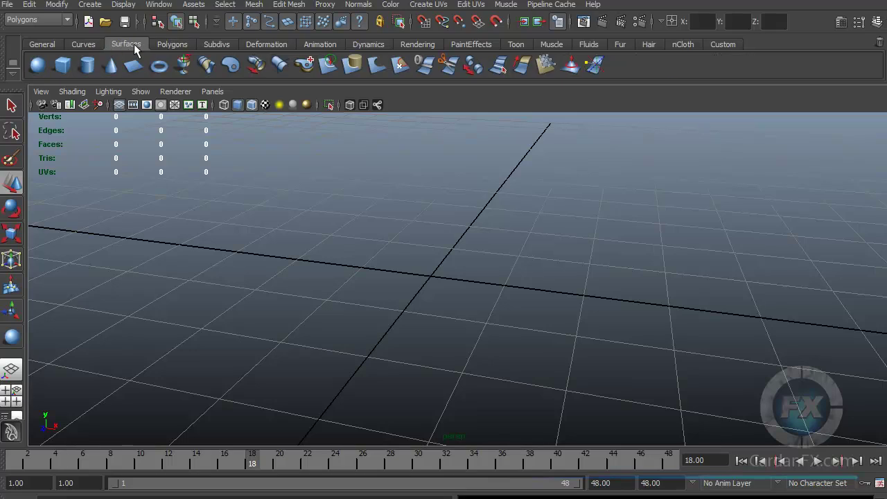
{"action": "left_click", "coordinate": [171, 44]}
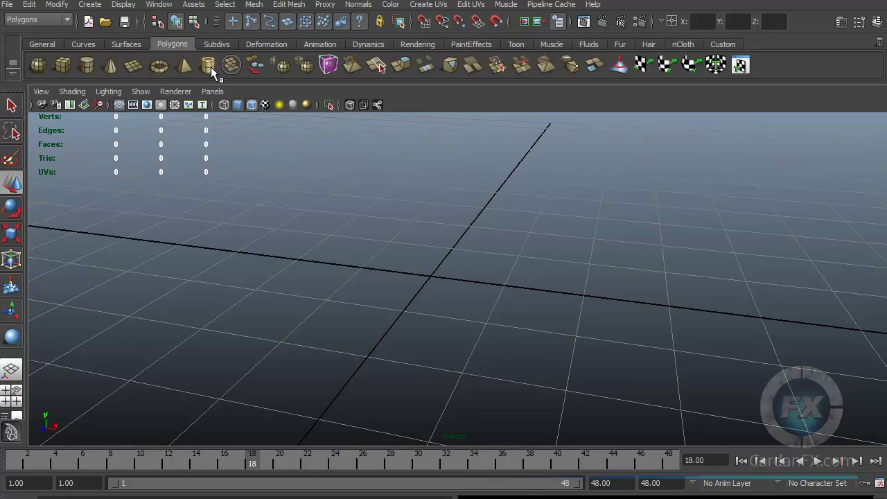
{"action": "left_click", "coordinate": [111, 66]}
{"action": "left_click", "coordinate": [11, 417]}
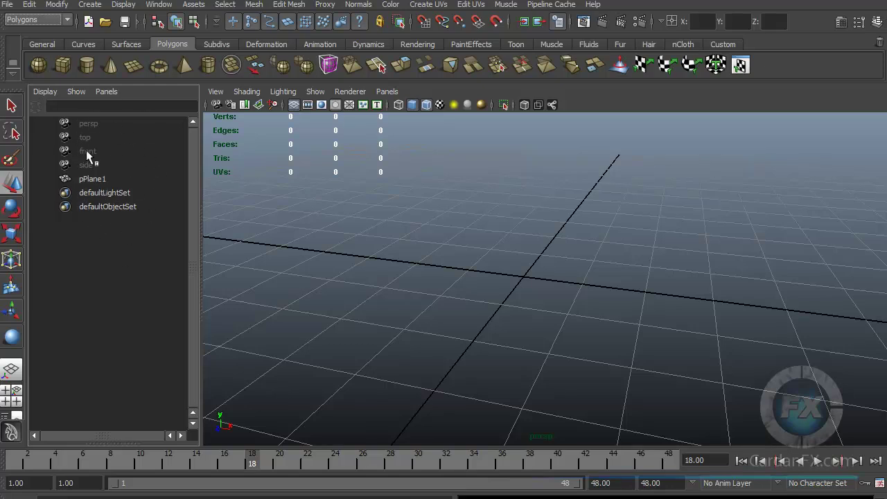
Select pPlane1 in the Outliner and bring the plane into view in the perspective view
{"action": "middle_click_drag", "start_coordinate": [91, 186], "coordinate": [113, 139]}
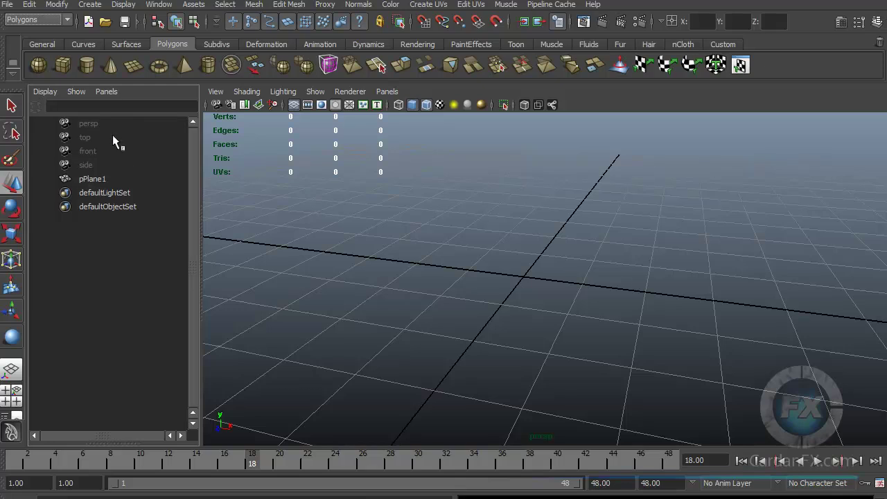
{"action": "left_click", "coordinate": [95, 179]}
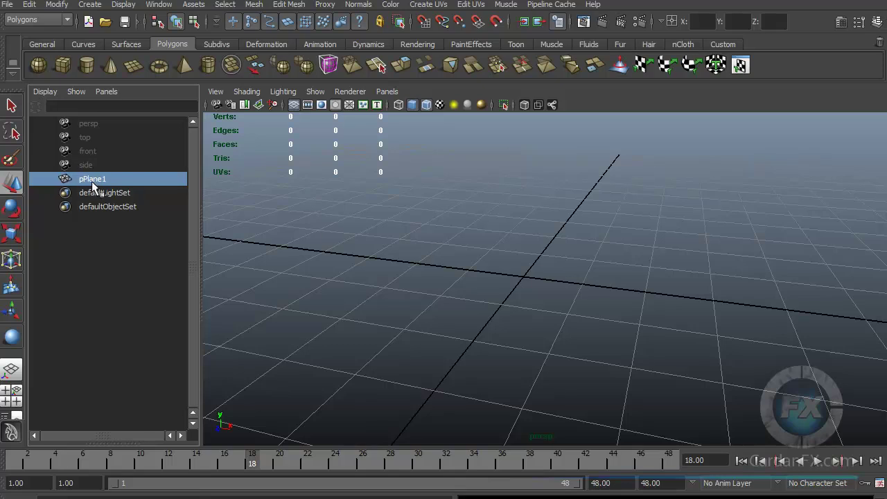
{"action": "middle_click_drag", "start_coordinate": [100, 178], "coordinate": [205, 254]}
{"action": "middle_click_drag", "start_coordinate": [167, 187], "coordinate": [152, 206]}
{"action": "middle_click_drag", "start_coordinate": [408, 178], "coordinate": [465, 264]}
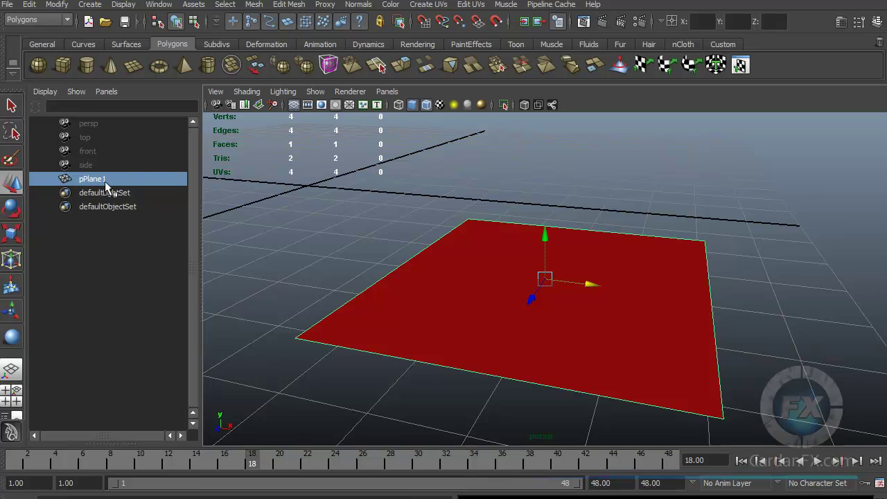
Go through the default cameras, defaultLightSet and defaultObjectSet in the Outliner, selecting each one in turn
{"action": "left_click", "coordinate": [90, 125]}
{"action": "left_click", "coordinate": [84, 137]}
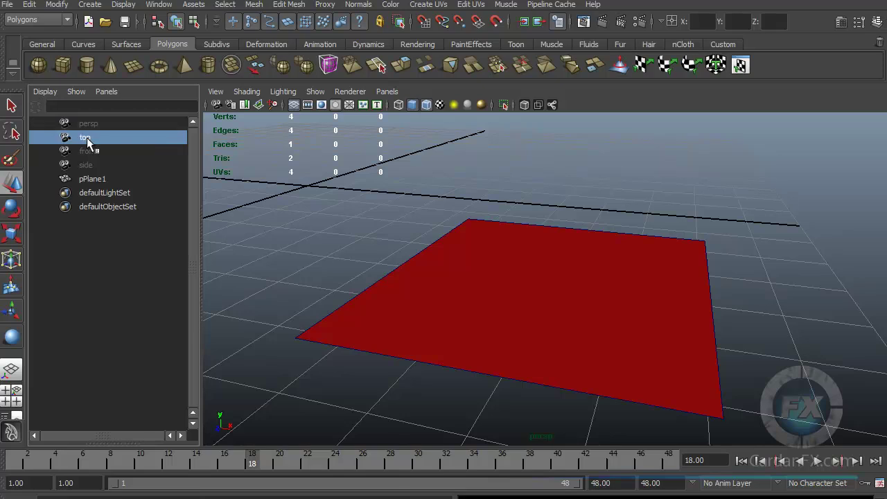
{"action": "left_click", "coordinate": [87, 151]}
{"action": "left_click", "coordinate": [90, 165]}
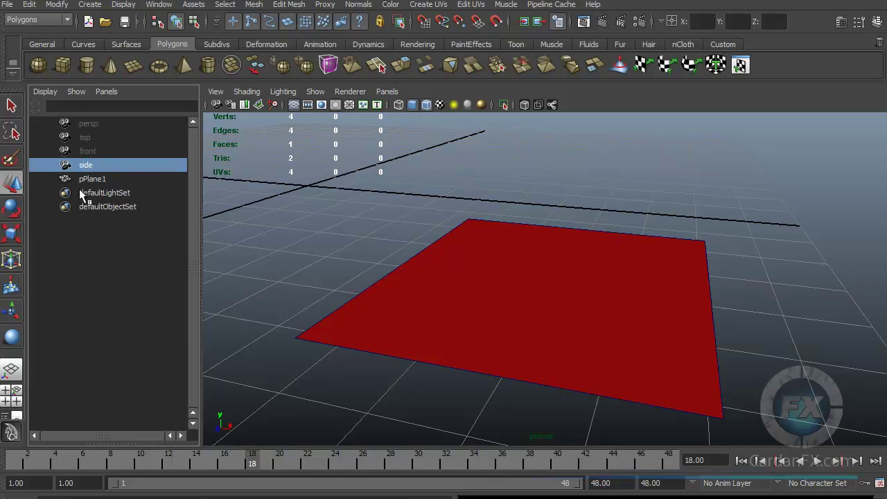
{"action": "left_click", "coordinate": [101, 196]}
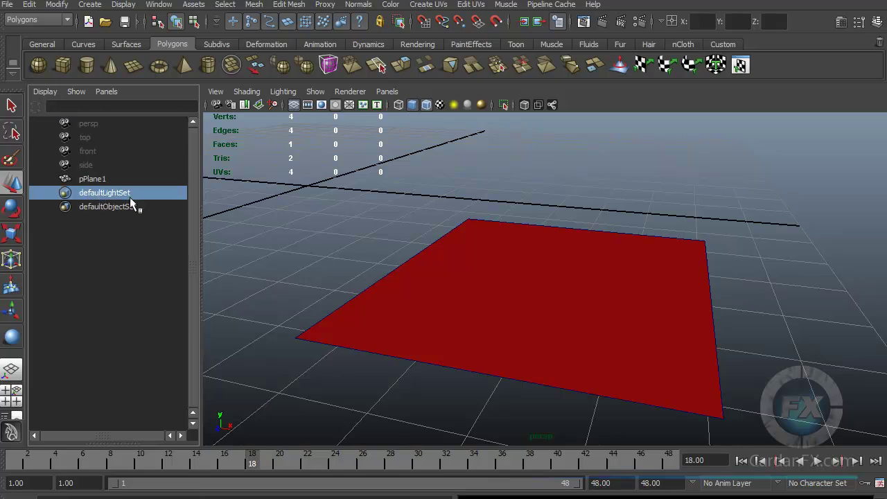
{"action": "left_click", "coordinate": [111, 208]}
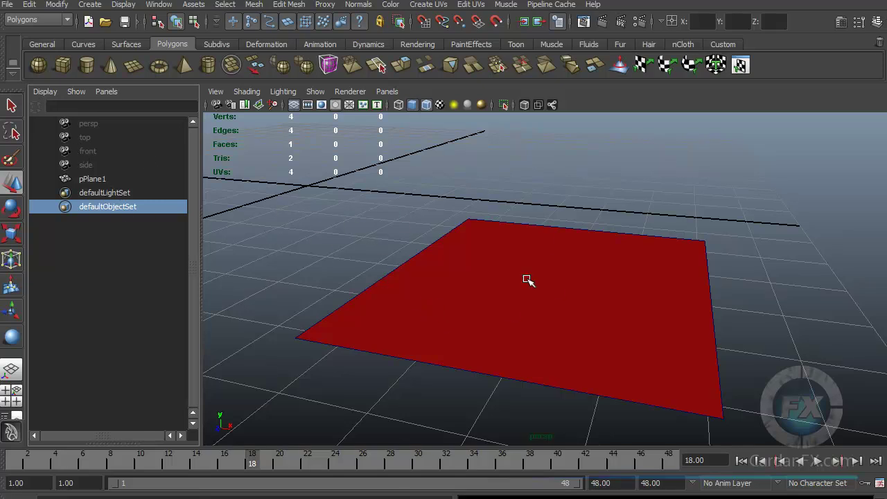
Delete pPlane1 from the scene
{"action": "left_click", "coordinate": [93, 180]}
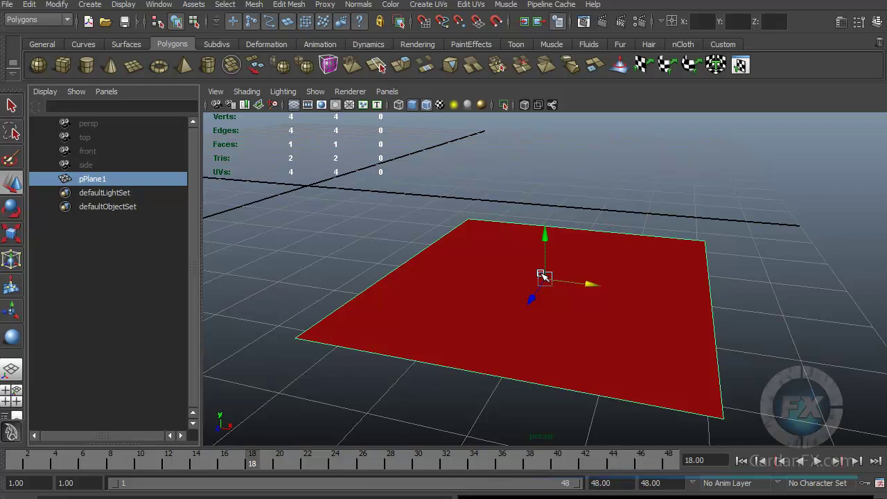
{"action": "key", "text": "Delete"}
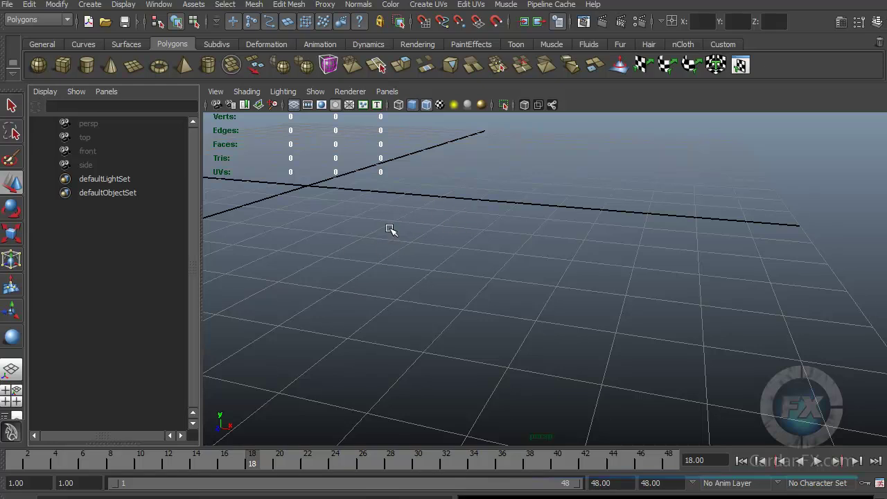
Create a polygon sphere interactively, centred on the grid origin
{"action": "middle_click_drag", "start_coordinate": [331, 198], "coordinate": [515, 333], "text": "alt"}
{"action": "left_click_drag", "start_coordinate": [515, 333], "coordinate": [559, 359], "text": "alt"}
{"action": "middle_click_drag", "start_coordinate": [558, 359], "coordinate": [589, 278], "text": "alt"}
{"action": "left_click_drag", "start_coordinate": [575, 323], "coordinate": [460, 243], "text": "alt"}
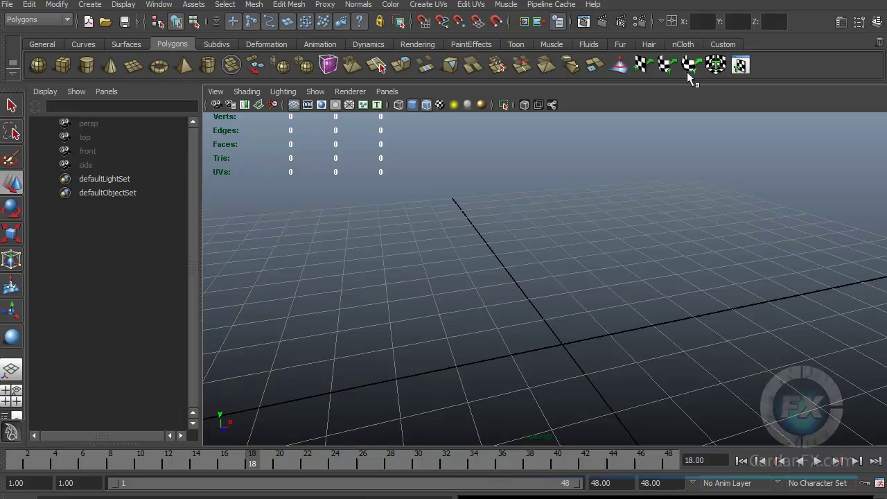
{"action": "left_click", "coordinate": [36, 65]}
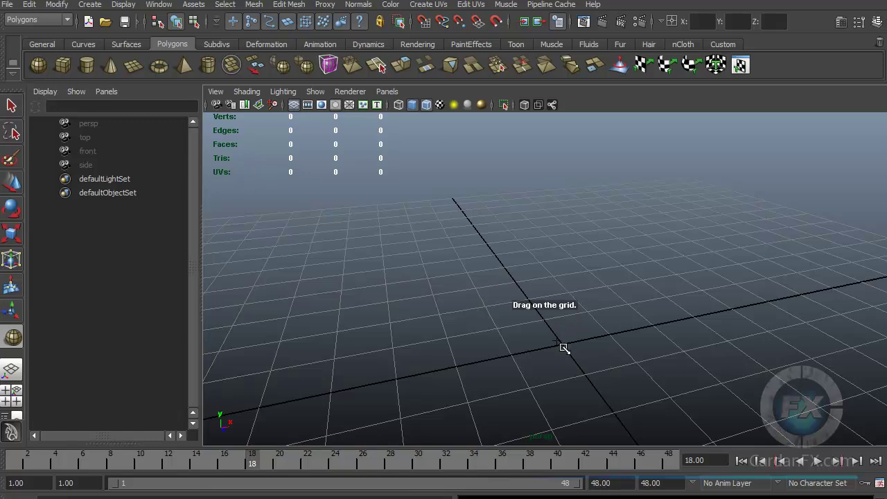
{"action": "left_click_drag", "start_coordinate": [562, 349], "coordinate": [706, 356]}
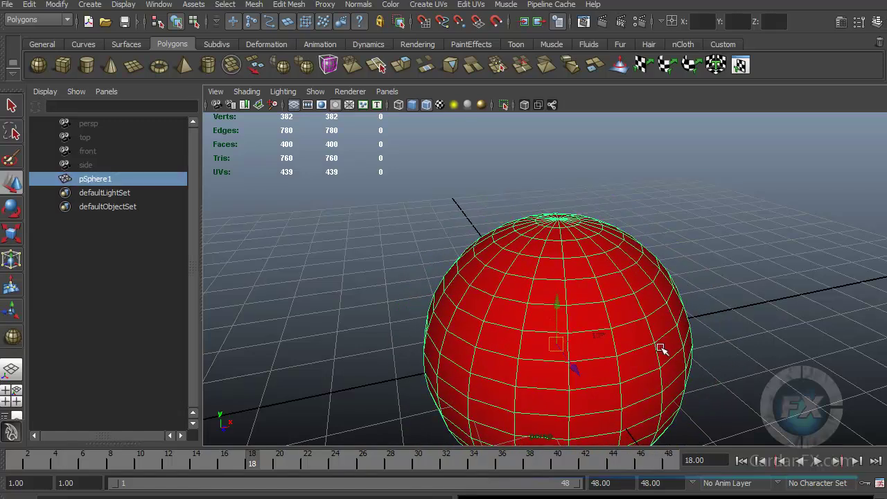
Set the colour of the sphere's lambert1 material to yellow, deselect the sphere and hide the Attribute Editor
{"action": "middle_click_drag", "start_coordinate": [728, 393], "coordinate": [663, 316], "text": "alt"}
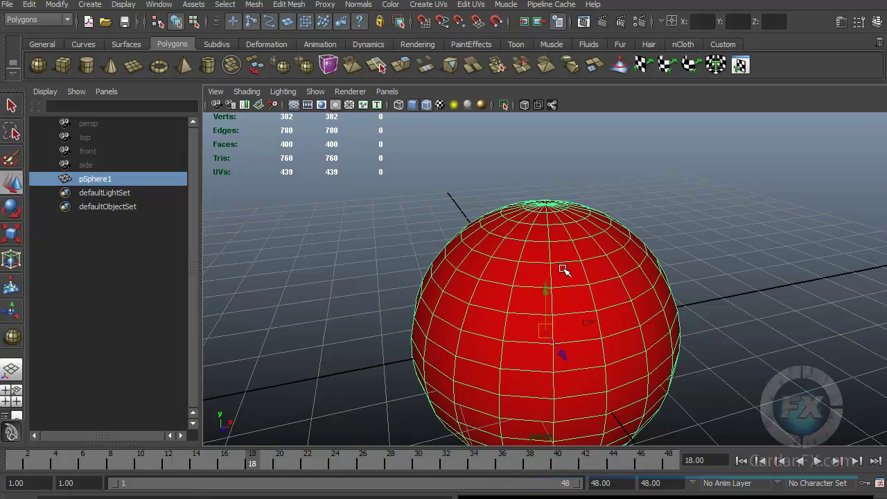
{"action": "scroll", "coordinate": [563, 269], "scroll_direction": "down", "scroll_amount": 5}
{"action": "key", "text": "ctrl+a"}
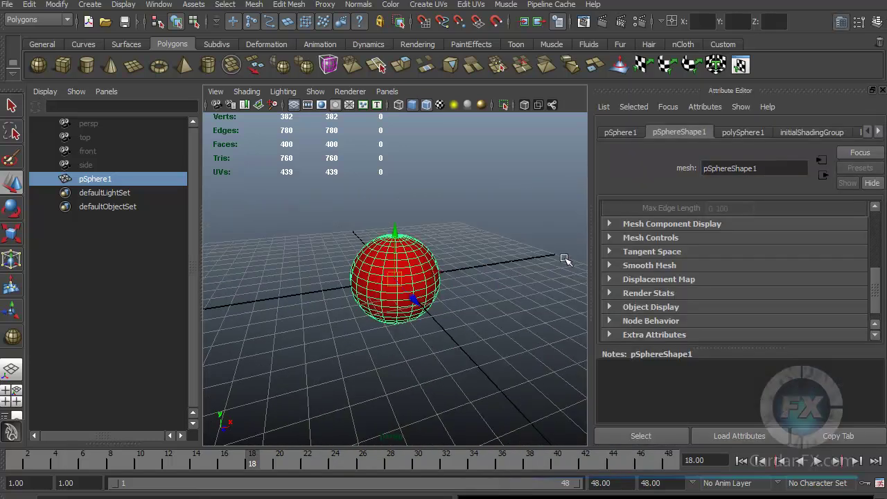
{"action": "left_click", "coordinate": [839, 24]}
{"action": "left_click", "coordinate": [840, 23]}
{"action": "left_click", "coordinate": [799, 133]}
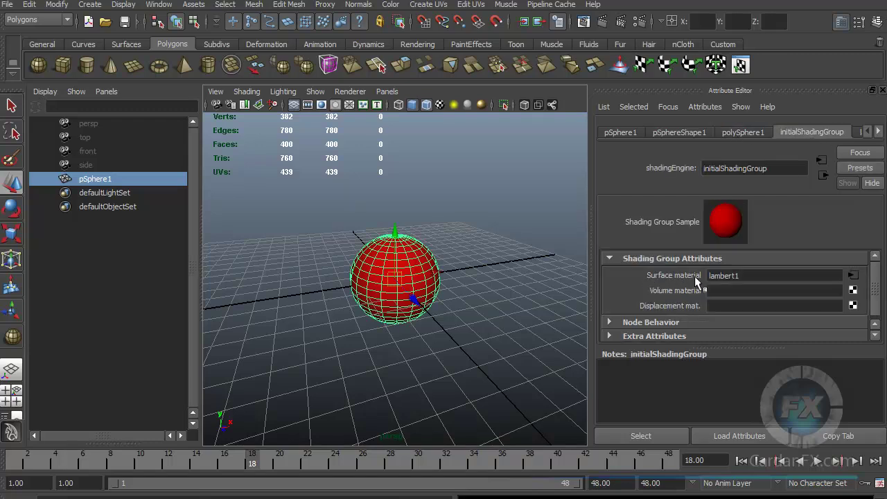
{"action": "left_click", "coordinate": [853, 277]}
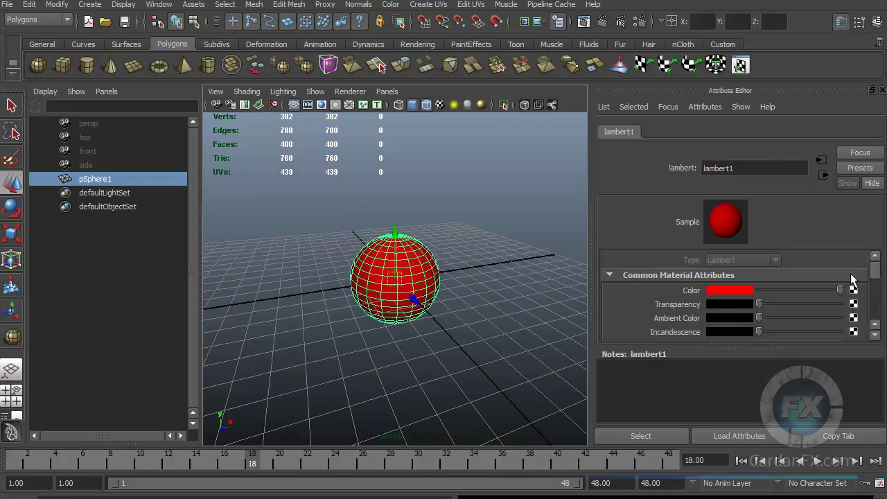
{"action": "left_click", "coordinate": [731, 289]}
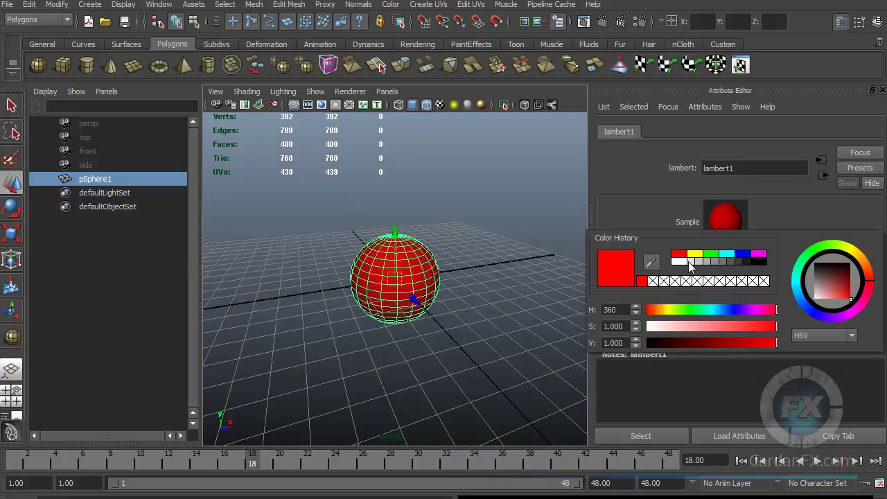
{"action": "left_click", "coordinate": [699, 262]}
{"action": "left_click", "coordinate": [695, 254]}
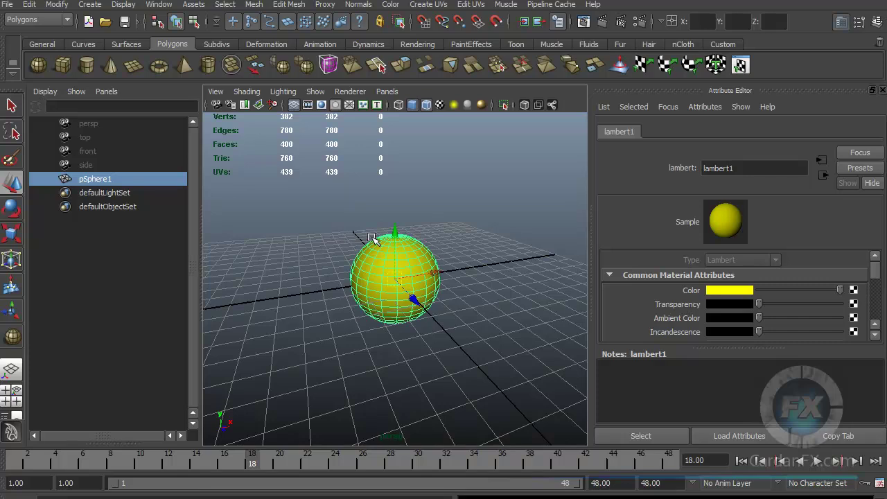
{"action": "left_click", "coordinate": [497, 196]}
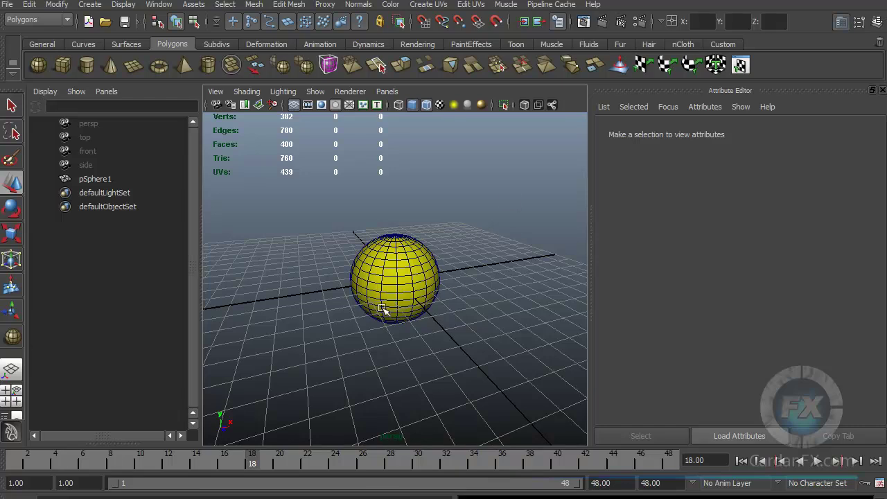
{"action": "left_click", "coordinate": [840, 21]}
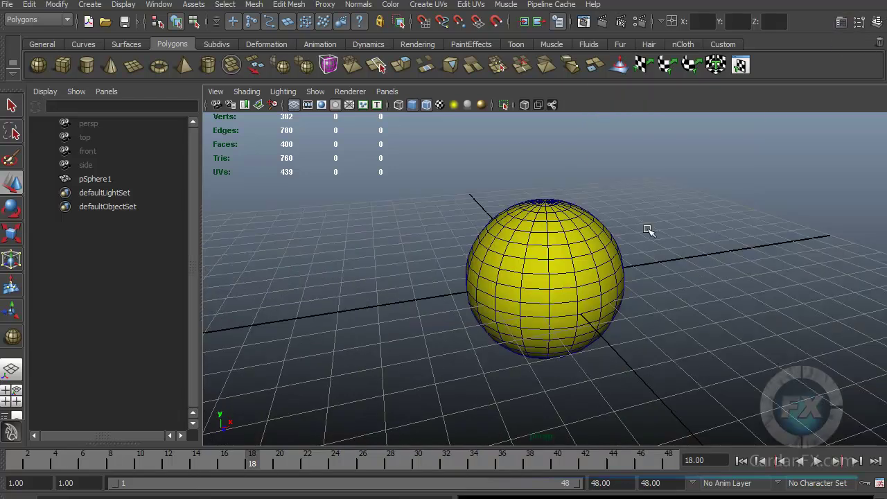
Select the sphere and move it along the X axis, well away from the grid origin
{"action": "left_click", "coordinate": [548, 281]}
{"action": "left_click_drag", "start_coordinate": [588, 274], "coordinate": [419, 287]}
{"action": "left_click_drag", "start_coordinate": [620, 340], "coordinate": [540, 346], "text": "alt"}
{"action": "left_click_drag", "start_coordinate": [402, 278], "coordinate": [354, 276]}
{"action": "left_click_drag", "start_coordinate": [481, 321], "coordinate": [440, 298], "text": "alt"}
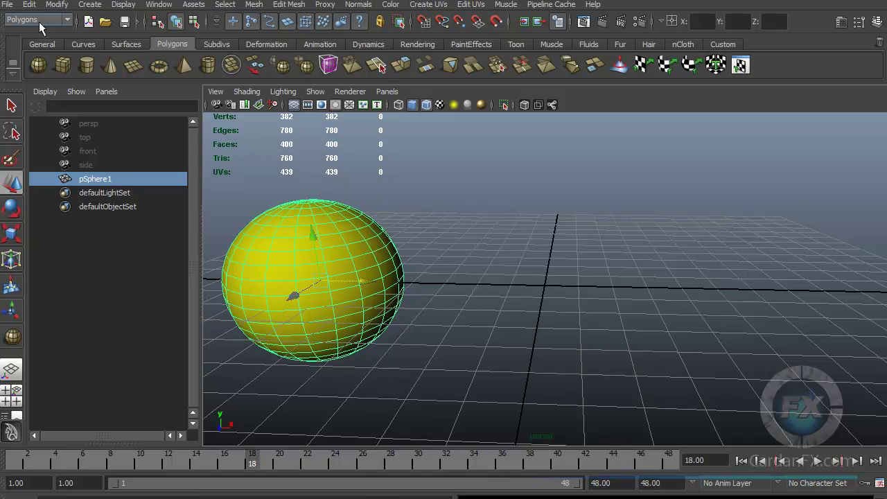
{"action": "left_click", "coordinate": [67, 20]}
{"action": "left_click", "coordinate": [67, 21]}
{"action": "left_click", "coordinate": [69, 21]}
{"action": "left_click", "coordinate": [41, 43]}
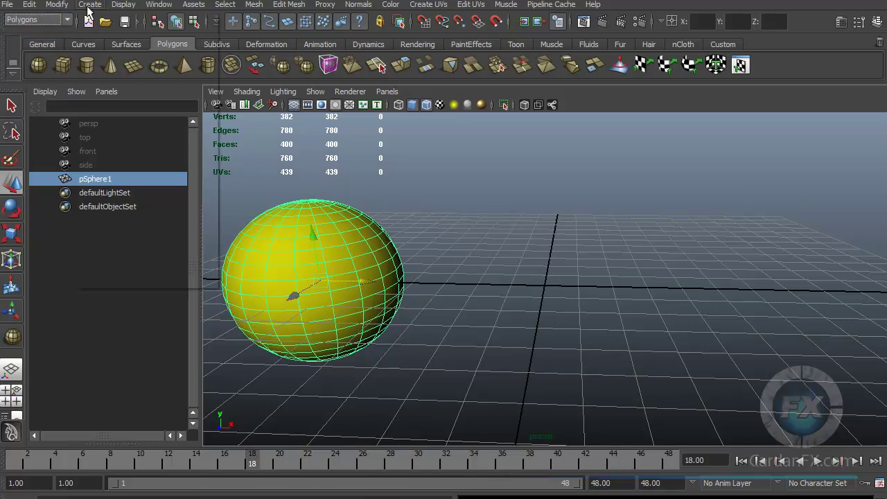
Tear off the Create commands as a floating window and place it over the Outliner
{"action": "left_click", "coordinate": [88, 8]}
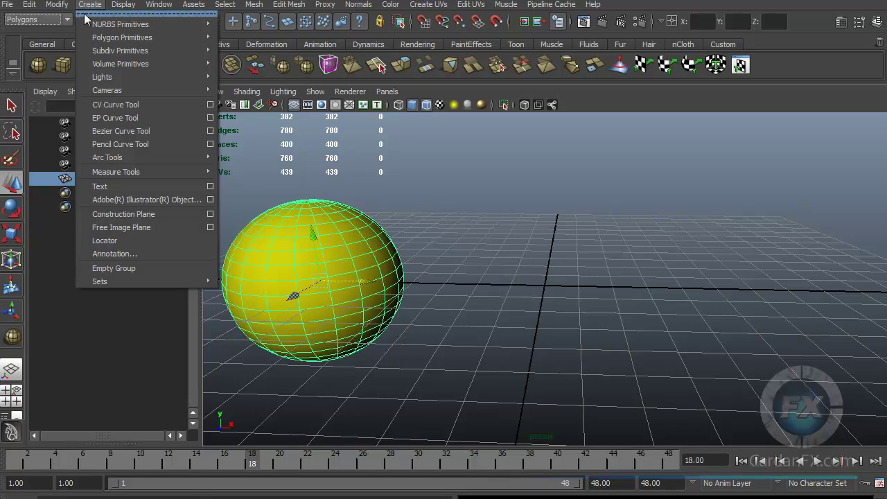
{"action": "left_click", "coordinate": [167, 13]}
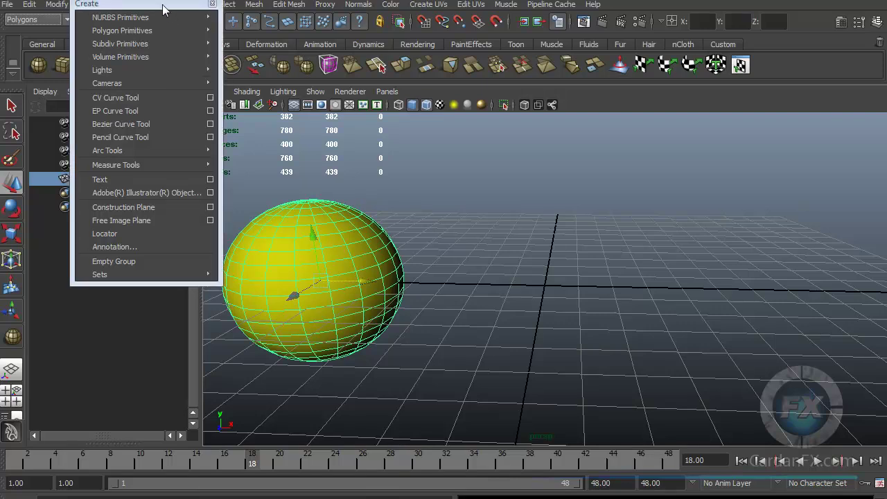
{"action": "left_click_drag", "start_coordinate": [142, 3], "coordinate": [117, 146]}
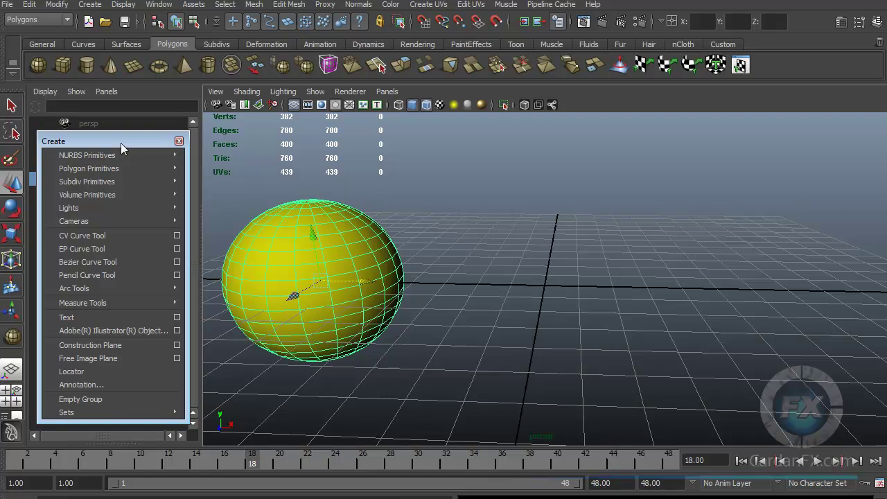
{"action": "mouse_move", "coordinate": [115, 157]}
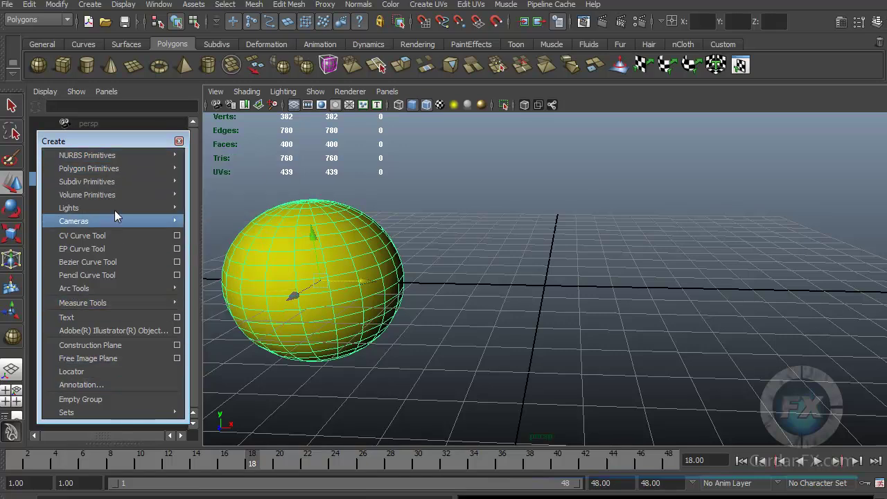
{"action": "mouse_move", "coordinate": [114, 192]}
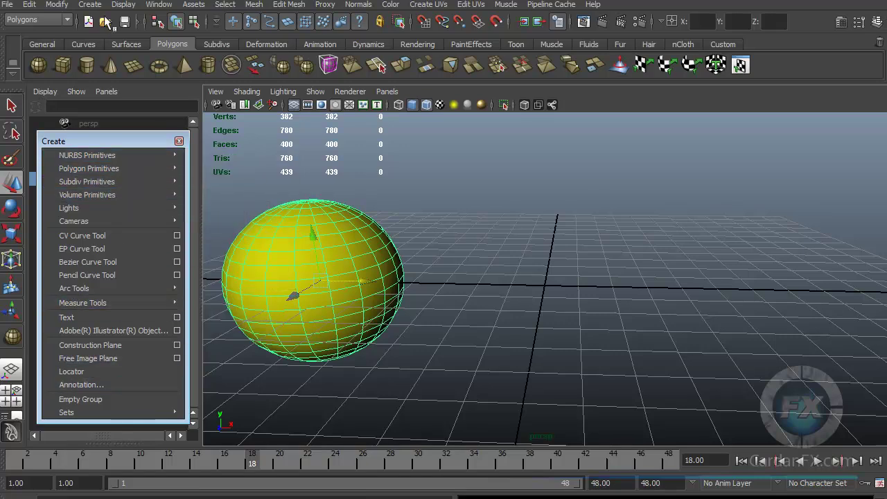
Tear off the Polygon Primitives commands as a floating window, close the floating Create window and place the primitives window over the Outliner
{"action": "left_click", "coordinate": [90, 5]}
{"action": "mouse_move", "coordinate": [93, 22]}
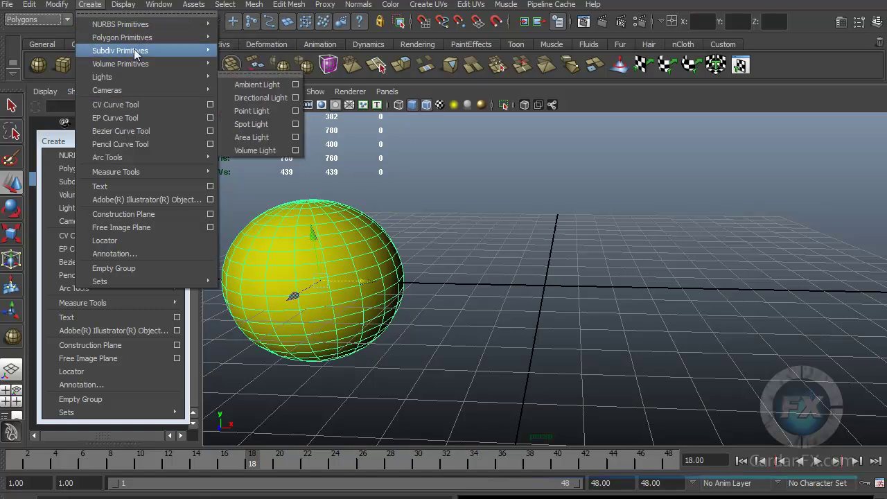
{"action": "left_click", "coordinate": [66, 154]}
{"action": "mouse_move", "coordinate": [106, 155]}
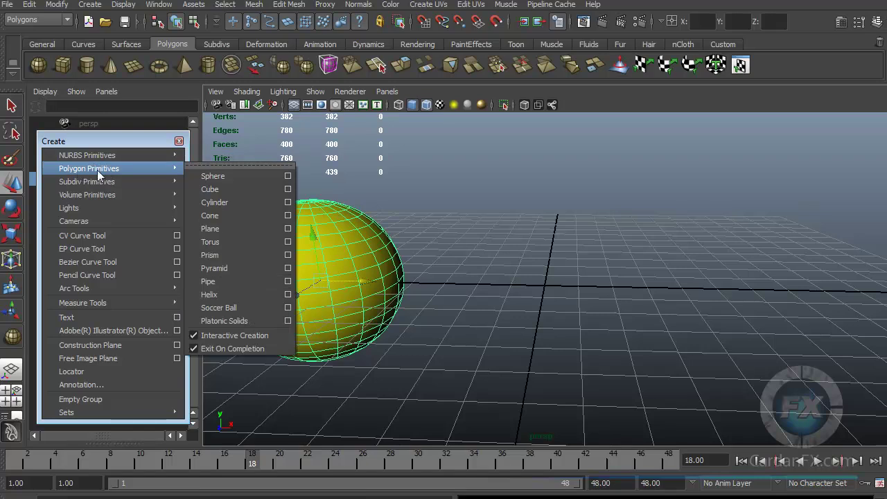
{"action": "left_click", "coordinate": [210, 166]}
{"action": "left_click_drag", "start_coordinate": [214, 156], "coordinate": [249, 230]}
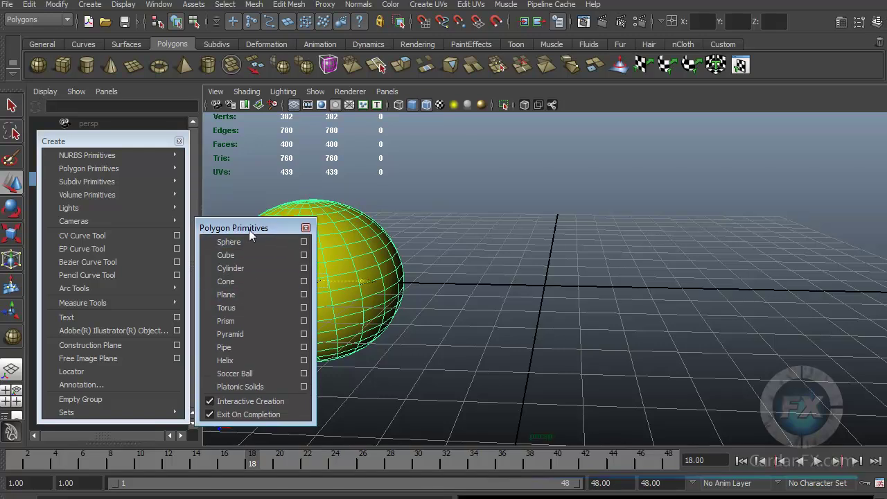
{"action": "left_click", "coordinate": [179, 140]}
{"action": "left_click_drag", "start_coordinate": [247, 229], "coordinate": [99, 224]}
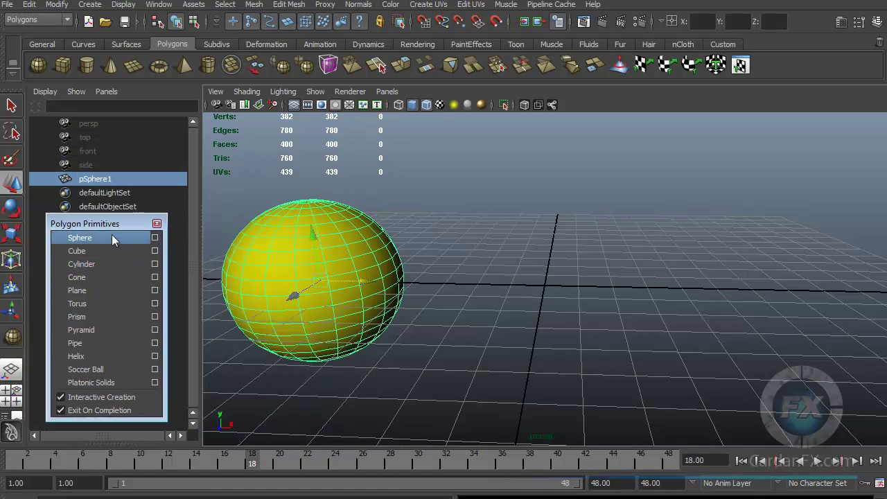
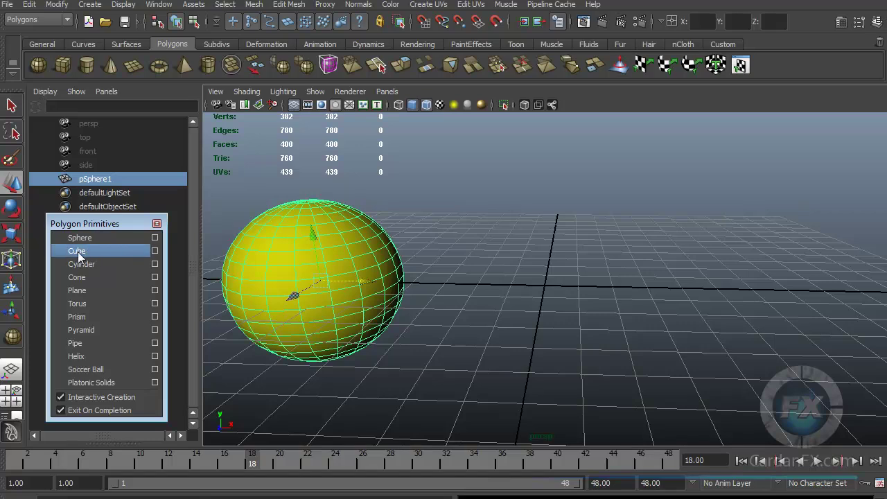
Create a large polygon cube interactively beside the sphere, drawing its base around the grid origin and pulling up its height
{"action": "left_click", "coordinate": [78, 251]}
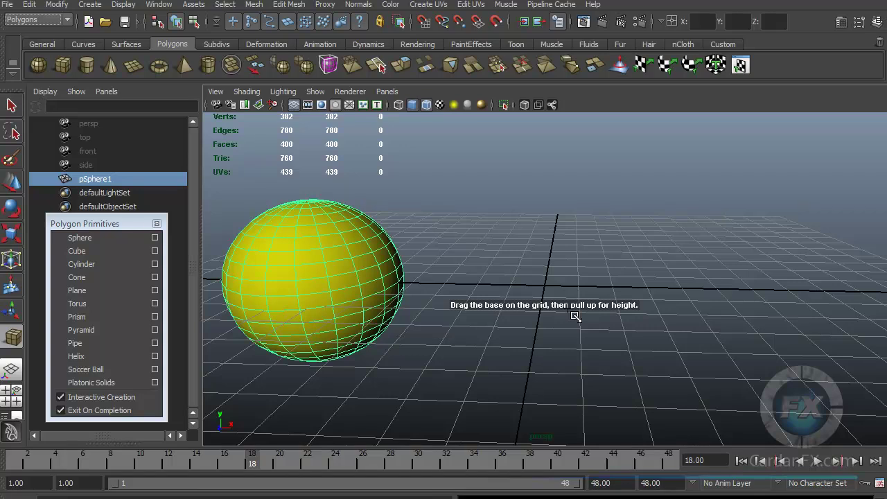
{"action": "left_click_drag", "start_coordinate": [494, 263], "coordinate": [634, 122]}
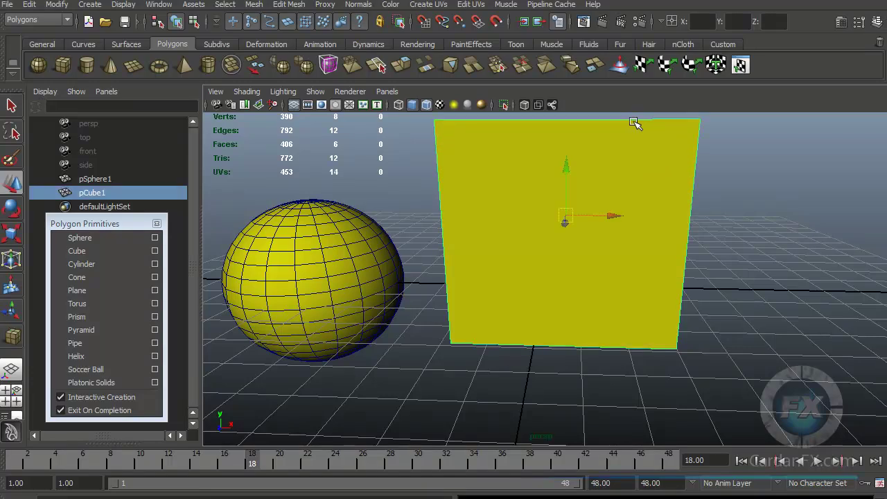
{"action": "left_click_drag", "start_coordinate": [619, 220], "coordinate": [584, 306], "text": "alt"}
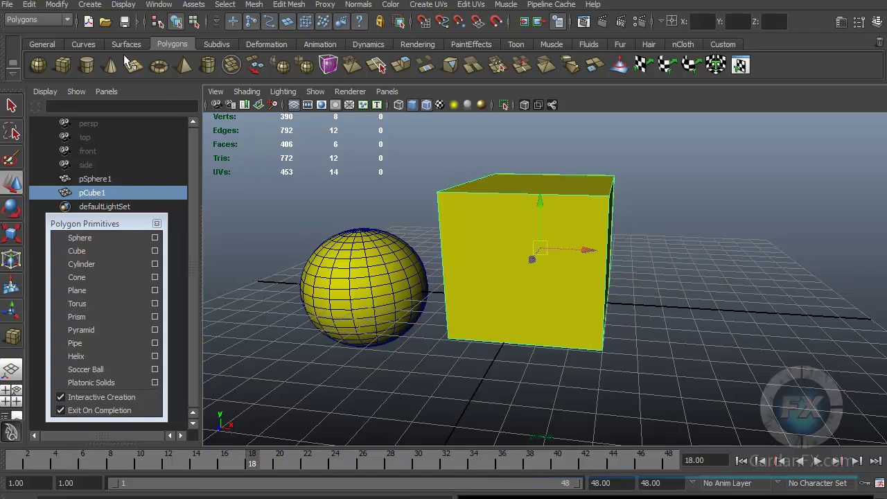
Turn off Interactive Creation for polygon primitives and move the large cube along the X axis, away from the origin and the sphere
{"action": "left_click", "coordinate": [90, 5]}
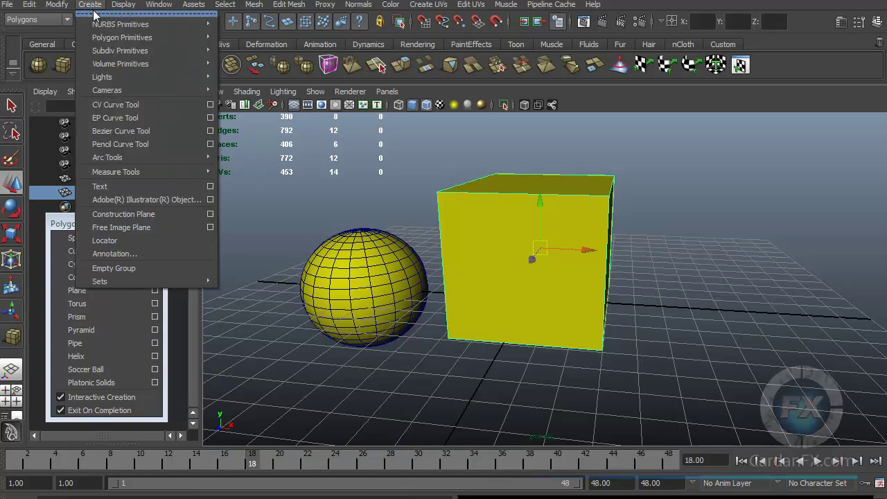
{"action": "mouse_move", "coordinate": [111, 39]}
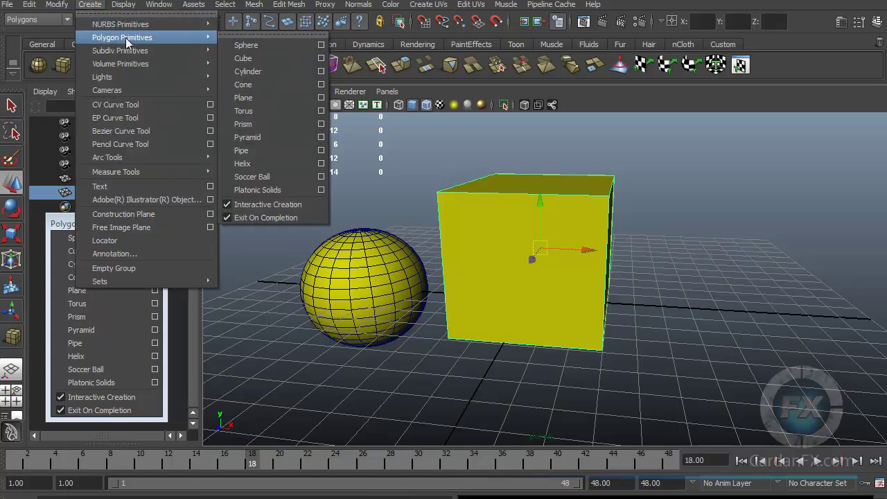
{"action": "left_click", "coordinate": [227, 204]}
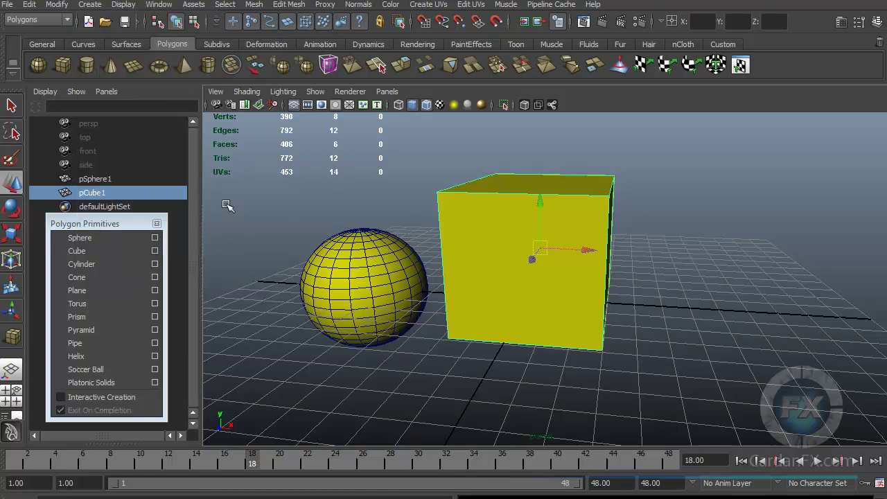
{"action": "left_click_drag", "start_coordinate": [586, 251], "coordinate": [799, 265]}
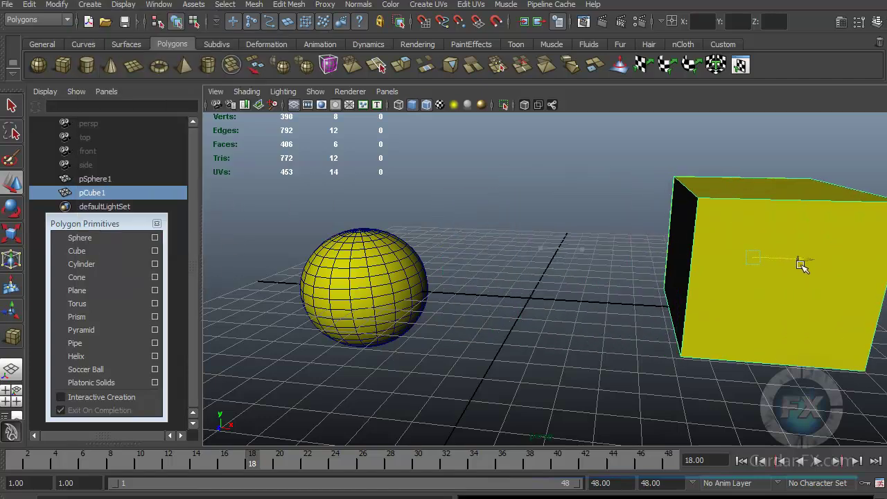
Create two default polygon cubes at the origin, moving each one back along the Z axis after creating it
{"action": "left_click", "coordinate": [77, 252]}
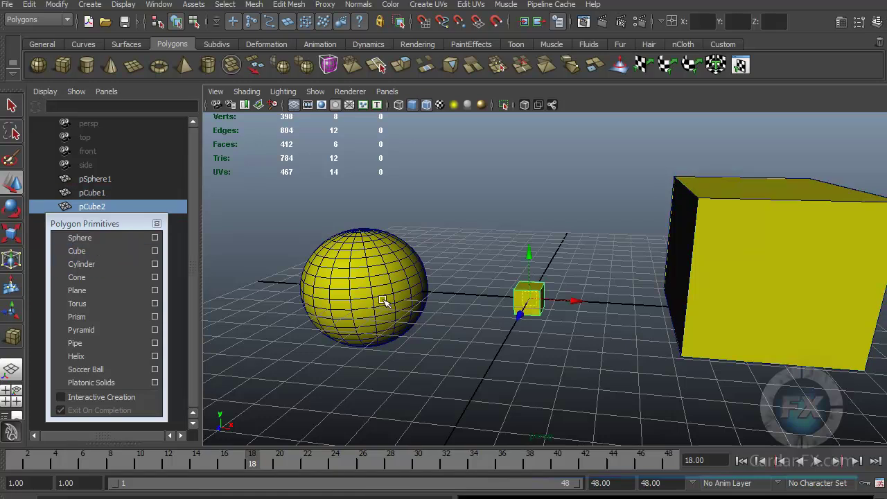
{"action": "left_click_drag", "start_coordinate": [522, 318], "coordinate": [549, 273]}
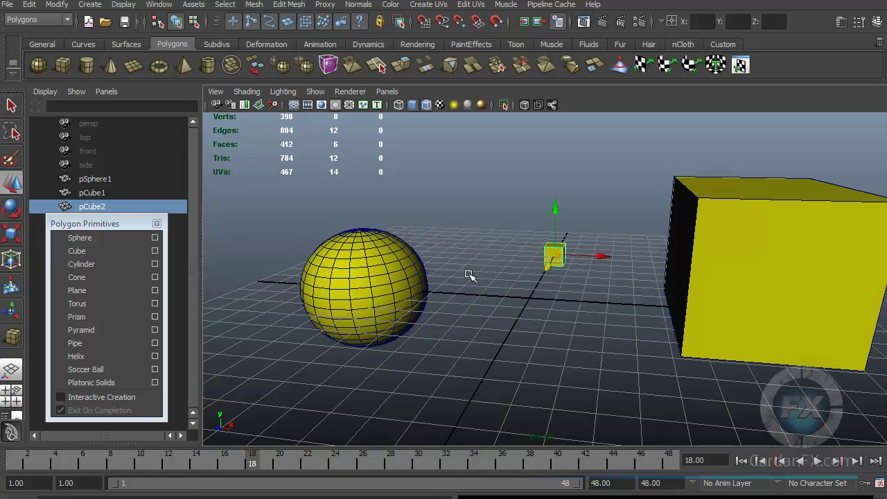
{"action": "left_click", "coordinate": [115, 255]}
{"action": "left_click_drag", "start_coordinate": [522, 313], "coordinate": [554, 223]}
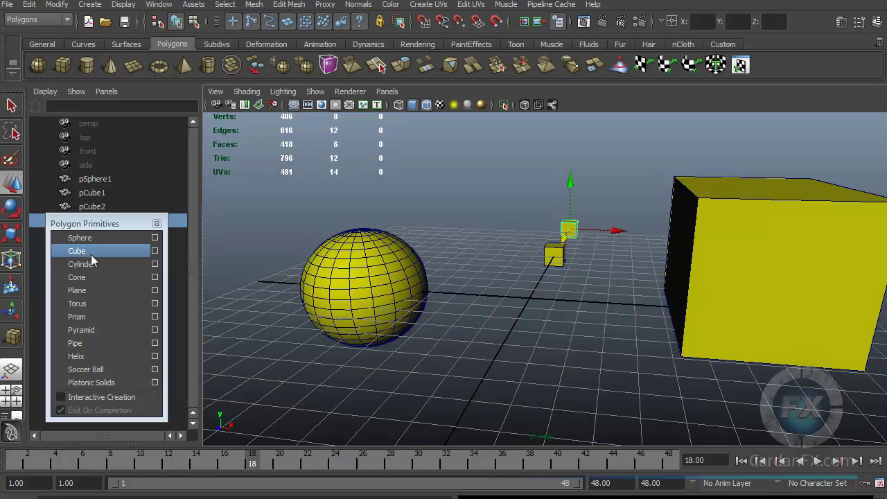
Select both small cubes behind the origin and delete them
{"action": "left_click_drag", "start_coordinate": [623, 294], "coordinate": [589, 302], "text": "alt"}
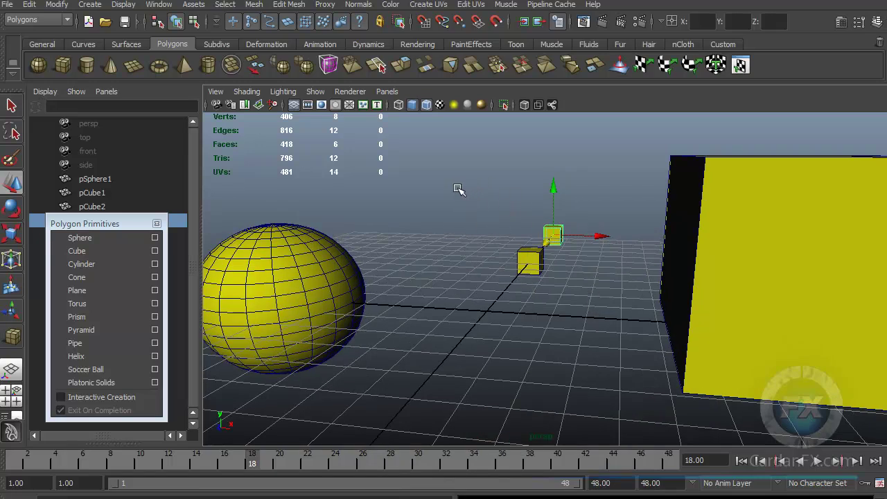
{"action": "left_click_drag", "start_coordinate": [513, 287], "coordinate": [598, 309], "text": "shift"}
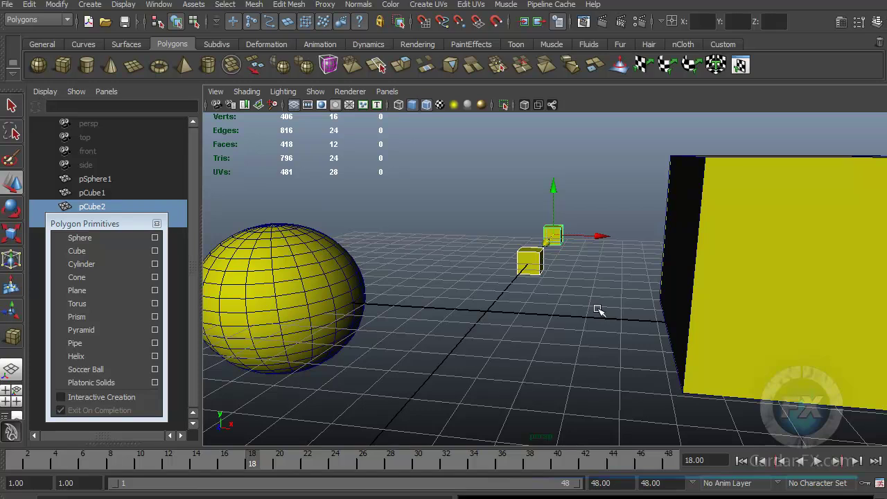
{"action": "key", "text": "Delete"}
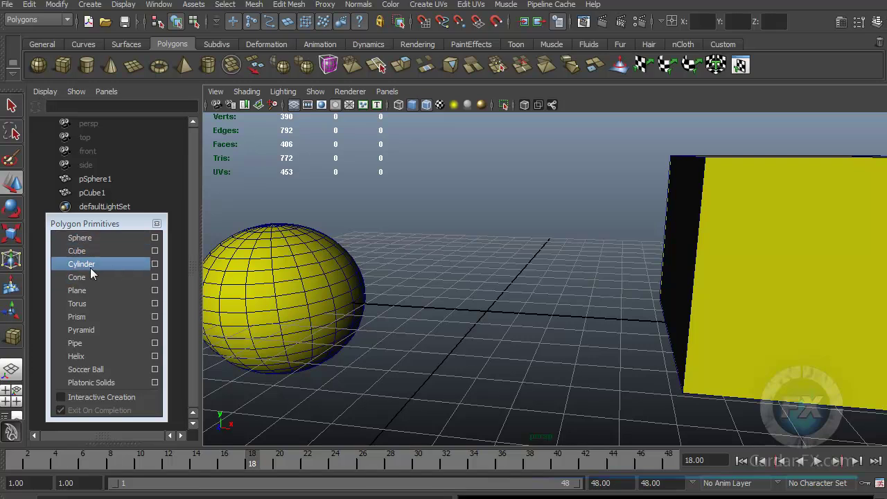
Open the polygon cube creation options and set the width to 5, the height to 1 and the depth to 3
{"action": "left_click_drag", "start_coordinate": [87, 223], "coordinate": [94, 219]}
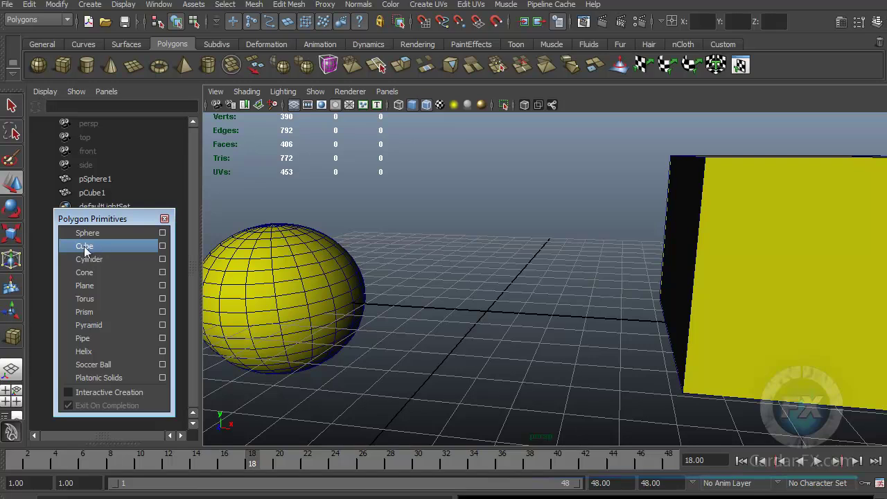
{"action": "left_click", "coordinate": [162, 246]}
{"action": "left_click_drag", "start_coordinate": [521, 158], "coordinate": [438, 161]}
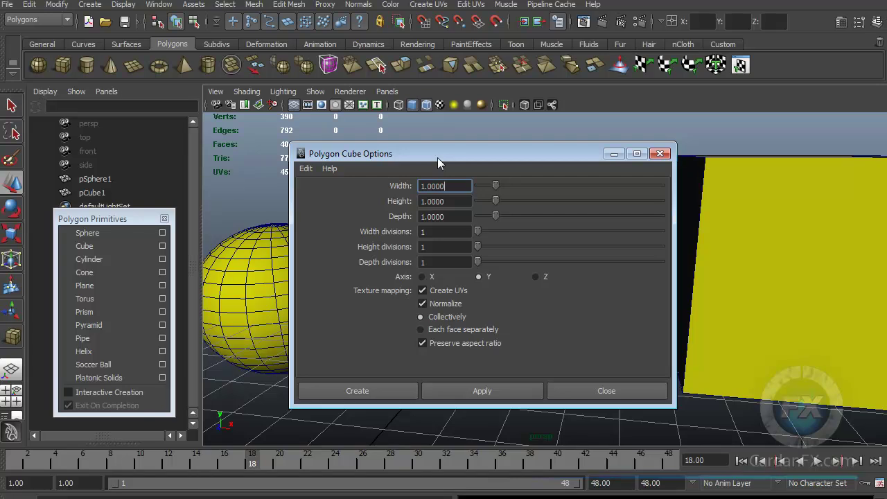
{"action": "left_click_drag", "start_coordinate": [454, 164], "coordinate": [418, 155]}
{"action": "left_click", "coordinate": [425, 187]}
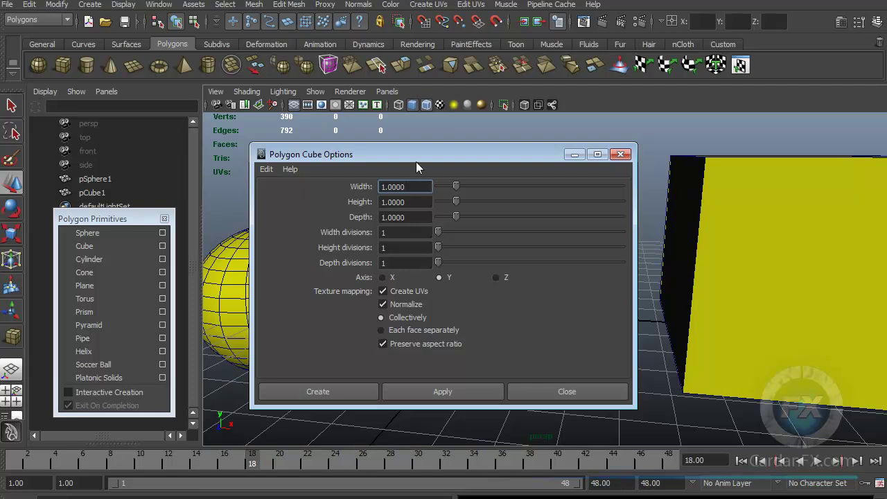
{"action": "left_click_drag", "start_coordinate": [415, 186], "coordinate": [363, 187]}
{"action": "type", "text": "5"}
{"action": "key", "text": "Tab"}
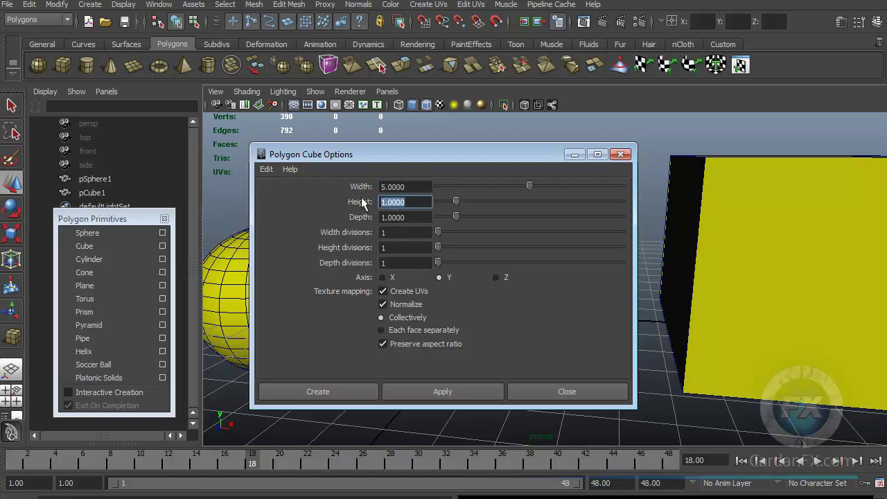
{"action": "type", "text": "1"}
{"action": "key", "text": "Tab"}
{"action": "type", "text": "3"}
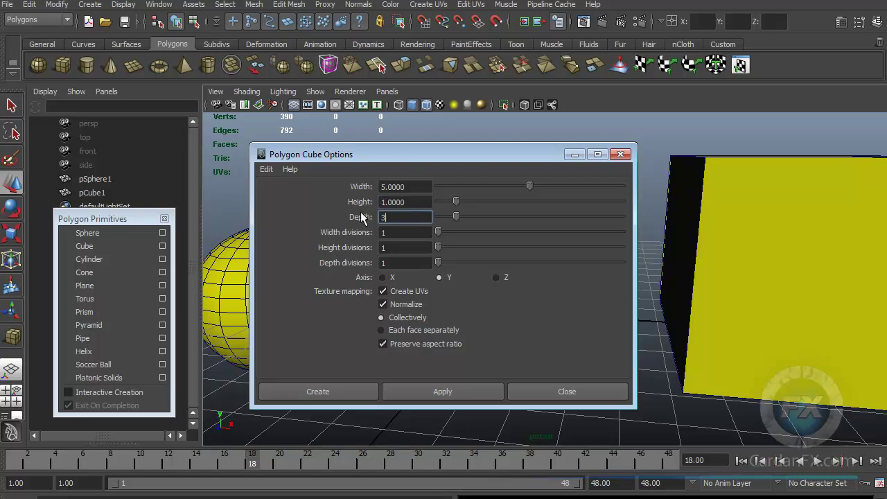
Set both the height and the depth in the cube options to 5
{"action": "left_click_drag", "start_coordinate": [433, 152], "coordinate": [490, 367]}
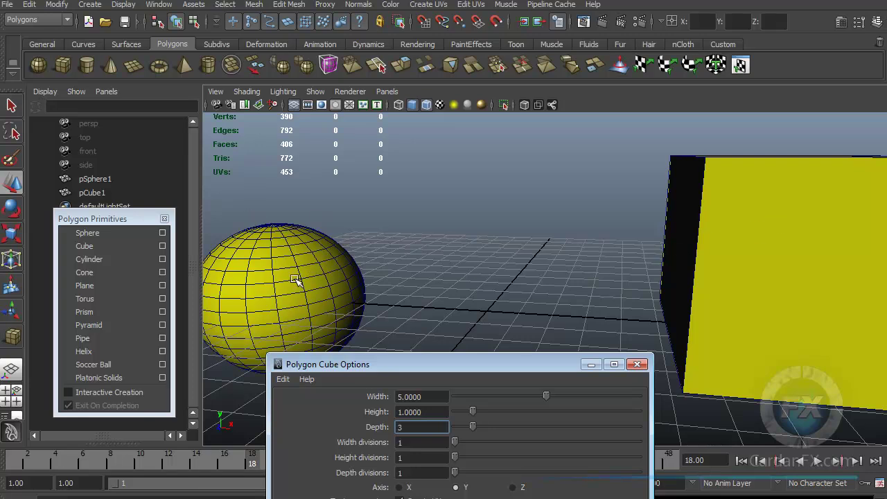
{"action": "left_click_drag", "start_coordinate": [440, 360], "coordinate": [370, 285]}
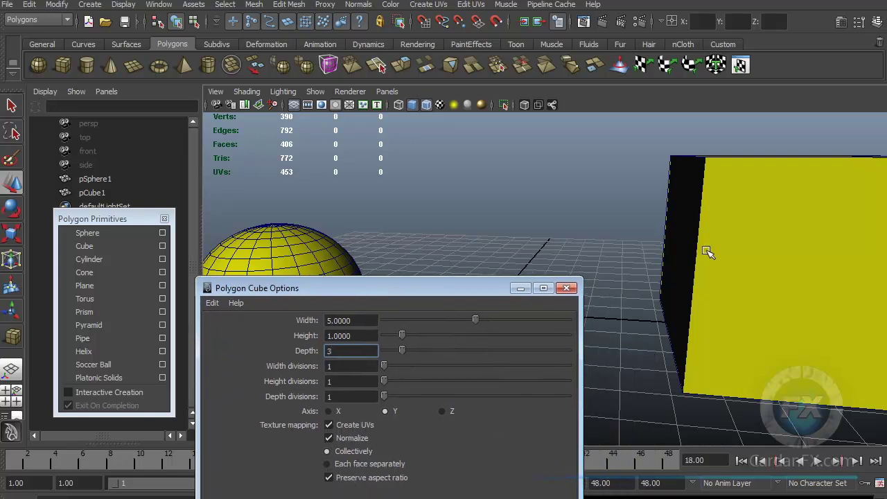
{"action": "left_click_drag", "start_coordinate": [472, 284], "coordinate": [442, 223]}
{"action": "double_click", "coordinate": [326, 274]}
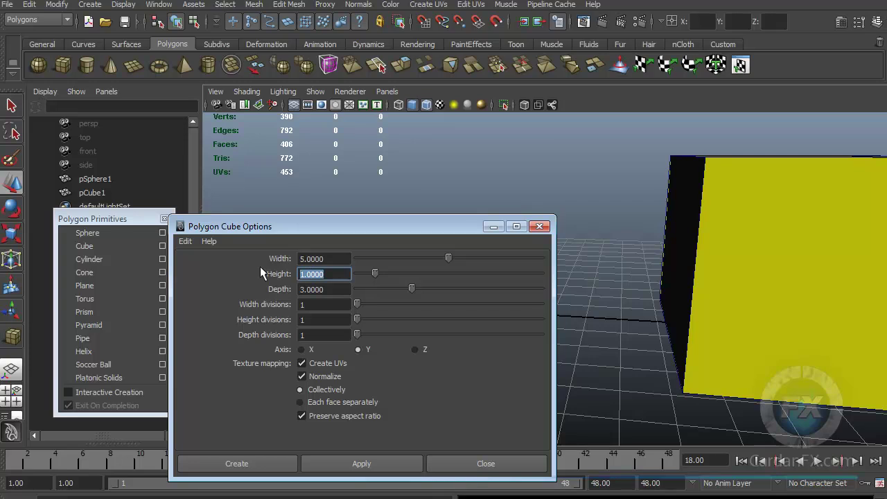
{"action": "type", "text": "5"}
{"action": "key", "text": "Tab"}
{"action": "type", "text": "5"}
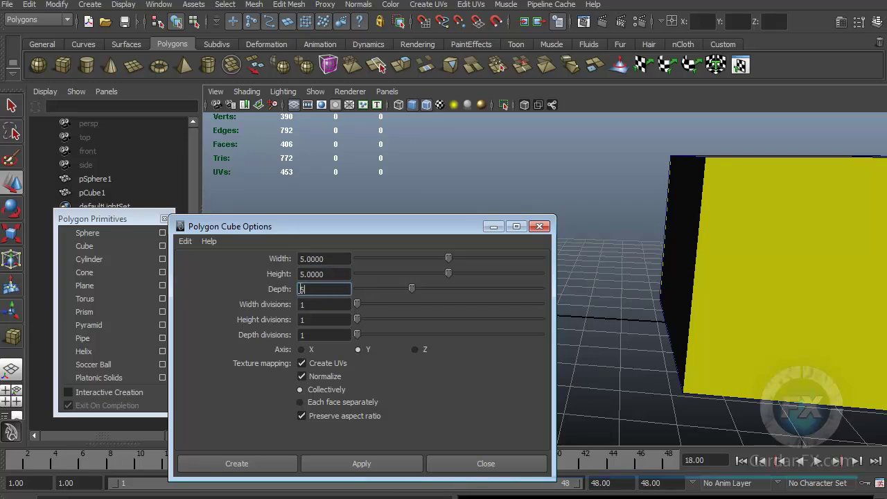
{"action": "key", "text": "Tab"}
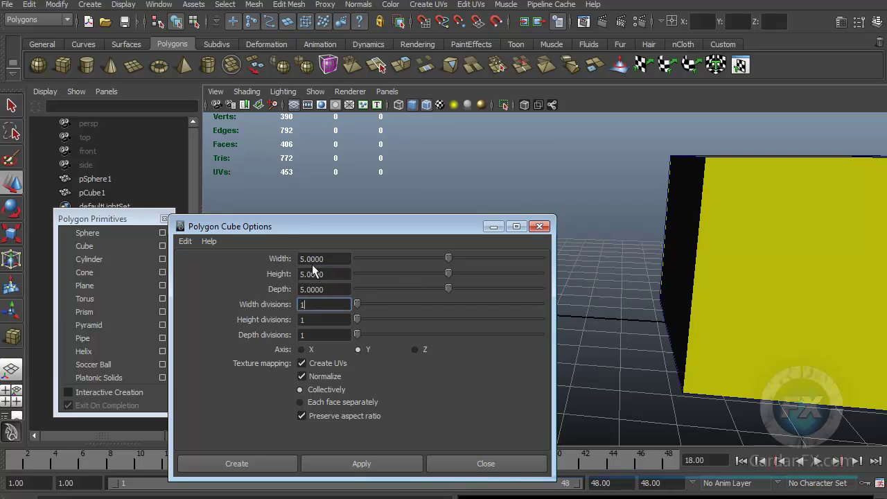
Set the cube's width, height and depth divisions to 10 each
{"action": "double_click", "coordinate": [320, 305]}
{"action": "key", "text": "Tab"}
{"action": "type", "text": "10"}
{"action": "key", "text": "Tab"}
{"action": "type", "text": "10"}
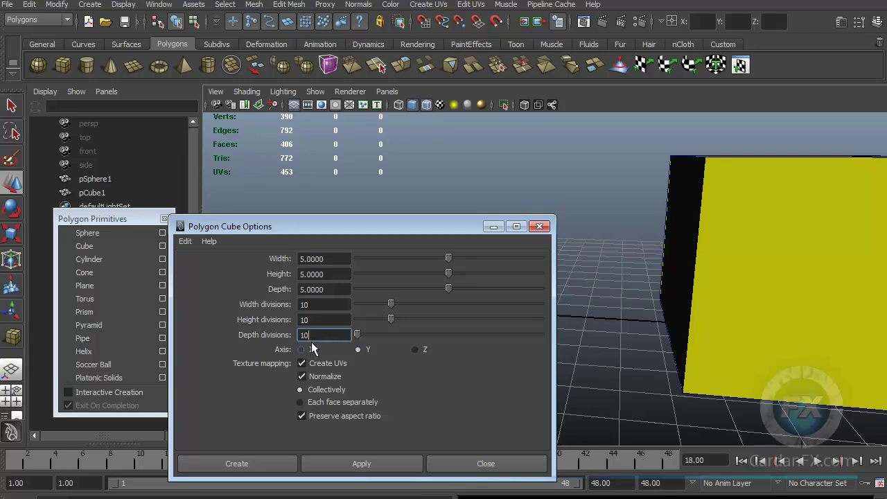
Create a cube with these settings while keeping the options window open, and move it back along the Z axis
{"action": "left_click_drag", "start_coordinate": [392, 230], "coordinate": [765, 150]}
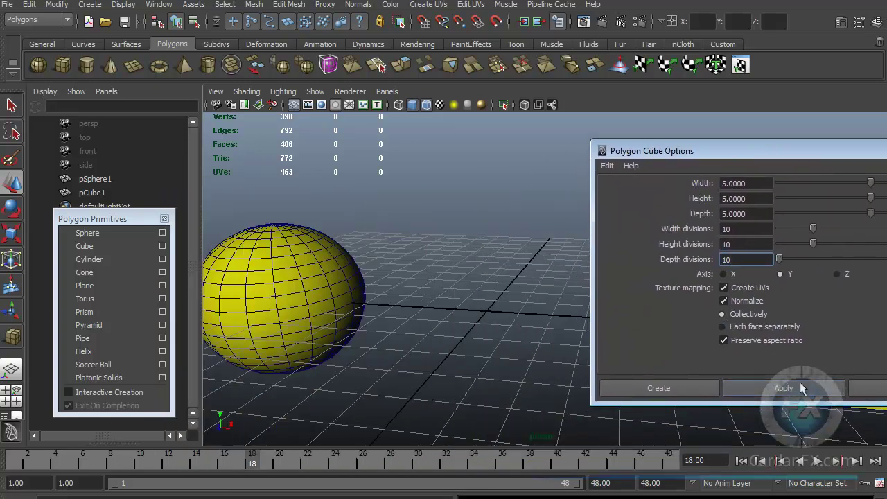
{"action": "left_click", "coordinate": [774, 387]}
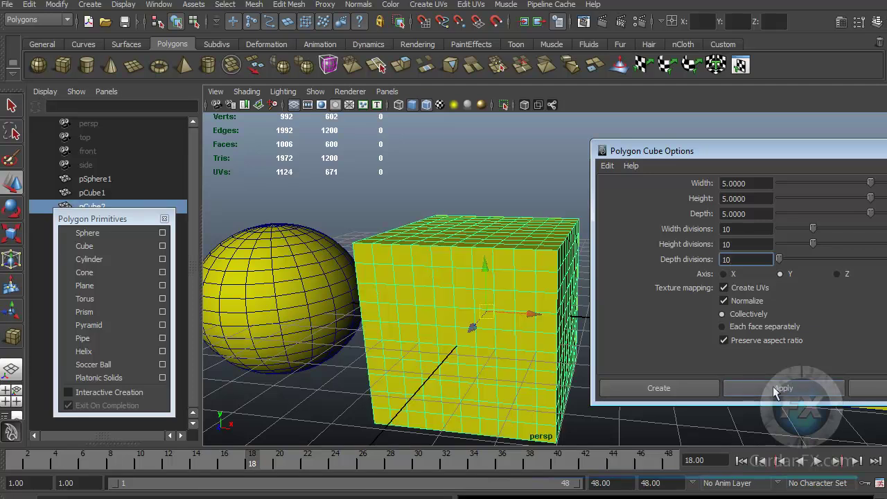
{"action": "left_click_drag", "start_coordinate": [682, 156], "coordinate": [651, 159]}
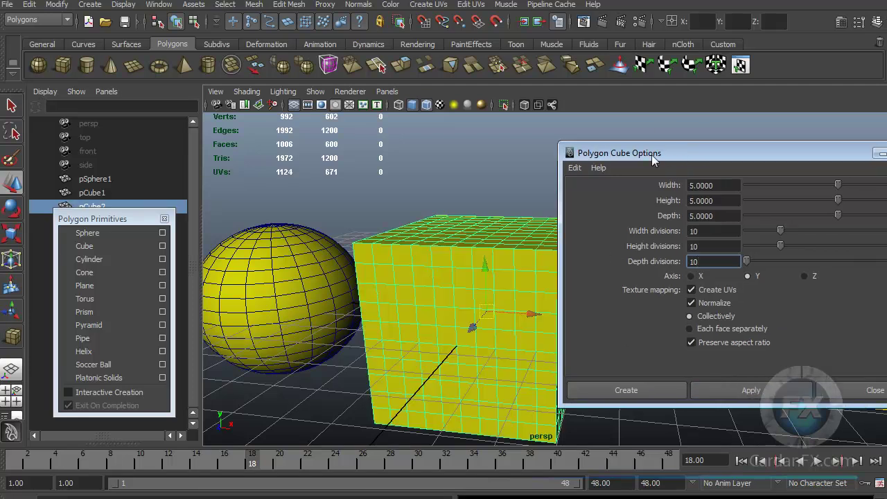
{"action": "left_click_drag", "start_coordinate": [708, 152], "coordinate": [738, 153]}
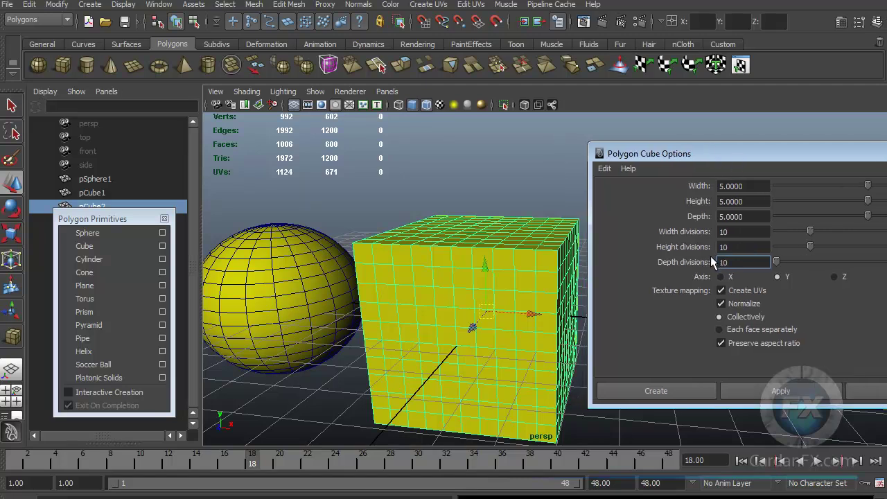
{"action": "left_click_drag", "start_coordinate": [476, 326], "coordinate": [528, 208]}
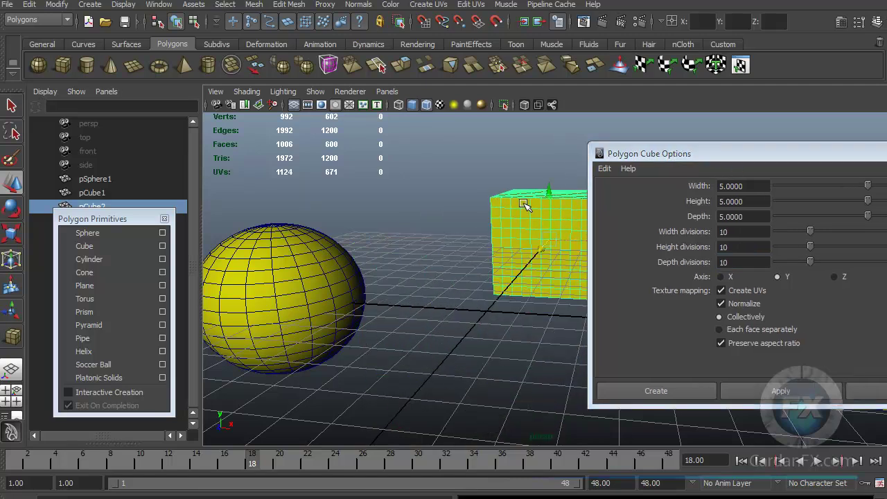
Create a second subdivided cube at the origin, closing the options window with it, and deselect everything
{"action": "left_click", "coordinate": [652, 392]}
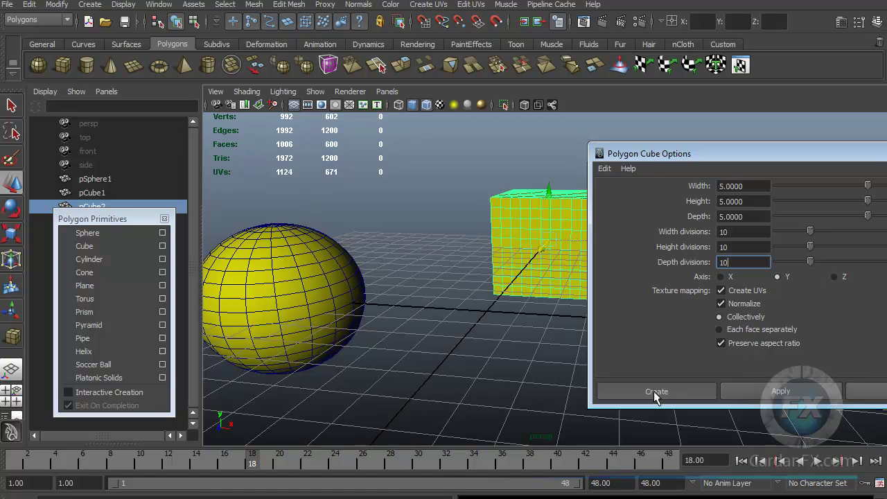
{"action": "left_click", "coordinate": [654, 390]}
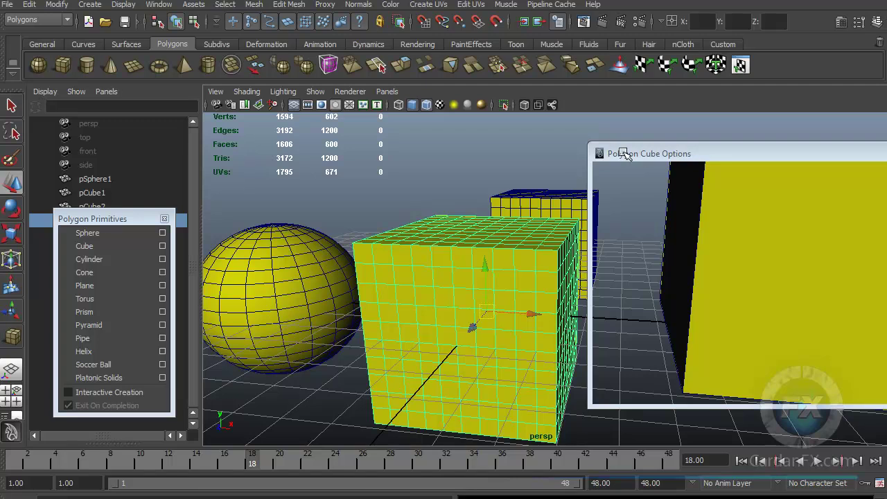
{"action": "left_click", "coordinate": [553, 168]}
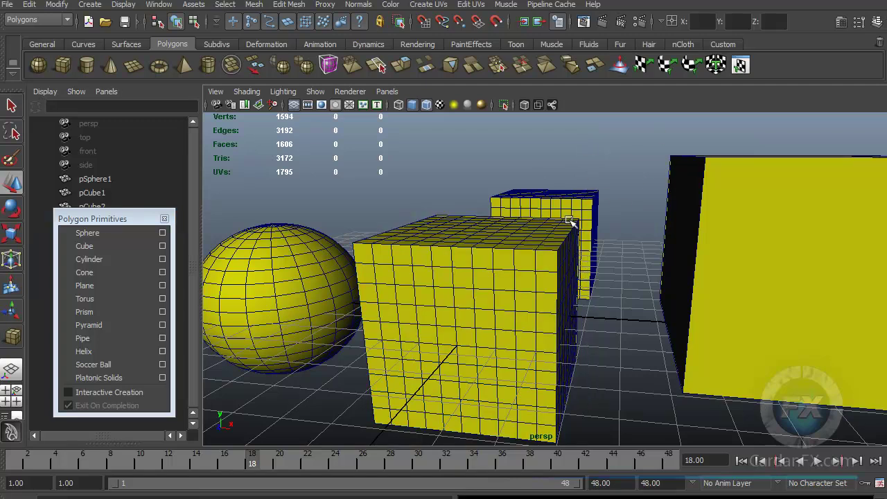
Select the rear subdivided cube, behind the one at the grid origin
{"action": "mouse_move", "coordinate": [509, 274]}
{"action": "left_mouse_down", "text": "alt"}
{"action": "mouse_move", "coordinate": [520, 279]}
{"action": "mouse_move", "coordinate": [481, 254]}
{"action": "mouse_move", "coordinate": [567, 266]}
{"action": "mouse_move", "coordinate": [479, 257]}
{"action": "mouse_move", "coordinate": [559, 277]}
{"action": "mouse_move", "coordinate": [580, 325]}
{"action": "mouse_move", "coordinate": [538, 286]}
{"action": "mouse_move", "coordinate": [510, 284]}
{"action": "left_mouse_up", "text": "alt"}
{"action": "left_click", "coordinate": [510, 284]}
{"action": "left_click", "coordinate": [517, 203]}
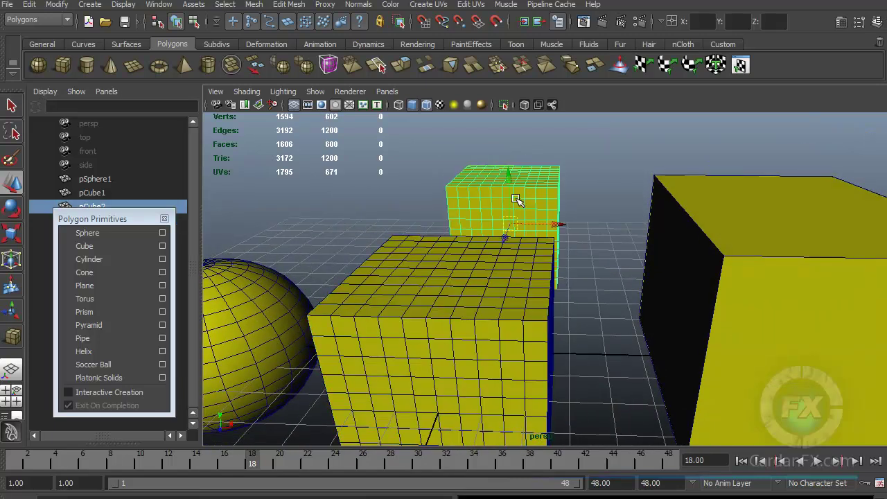
{"action": "left_click_drag", "start_coordinate": [528, 316], "coordinate": [546, 269], "text": "alt"}
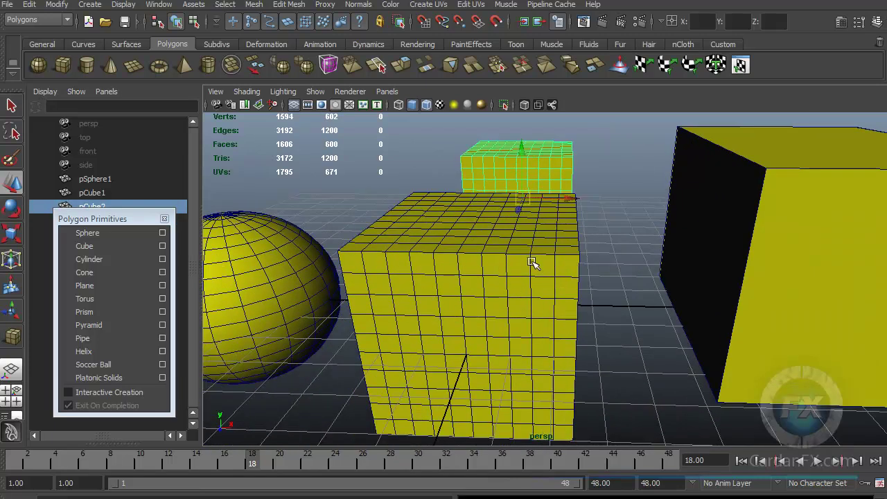
Delete the large undivided cube beside the two subdivided cubes
{"action": "left_click_drag", "start_coordinate": [567, 268], "coordinate": [469, 275], "text": "alt"}
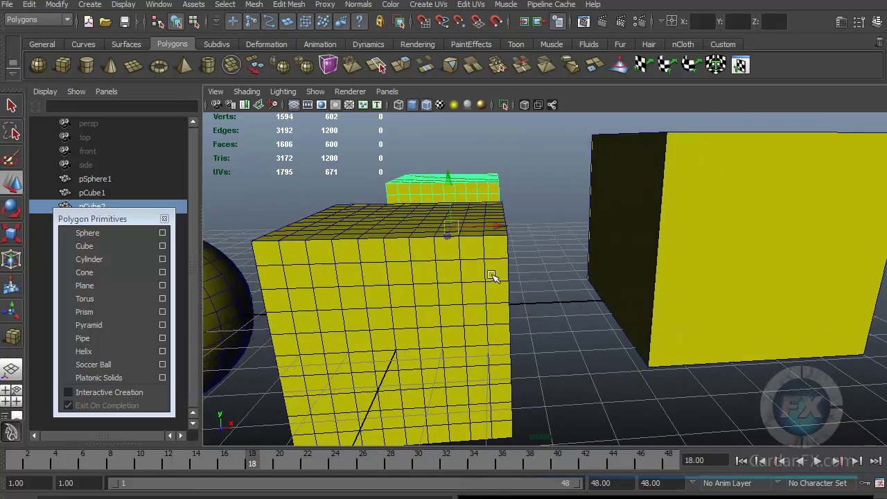
{"action": "left_click", "coordinate": [648, 239]}
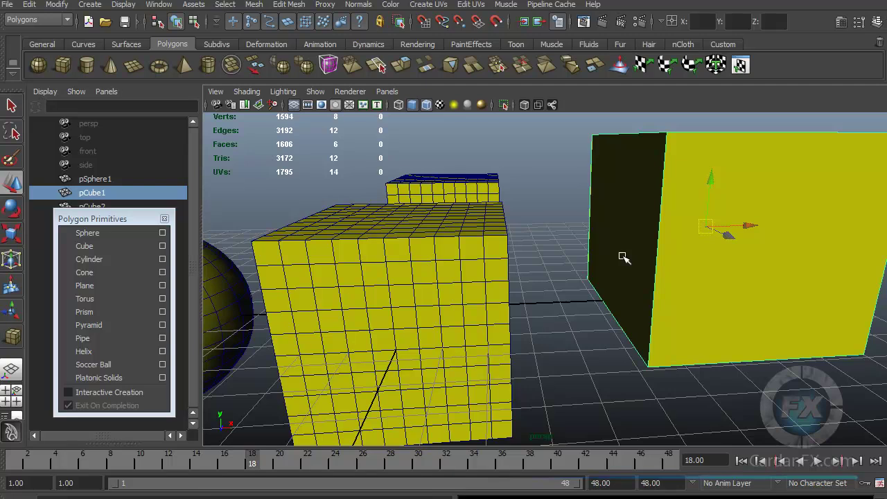
{"action": "key", "text": "Delete"}
{"action": "right_click_drag", "start_coordinate": [589, 306], "coordinate": [569, 302], "text": "alt"}
{"action": "left_click_drag", "start_coordinate": [583, 300], "coordinate": [547, 289], "text": "alt"}
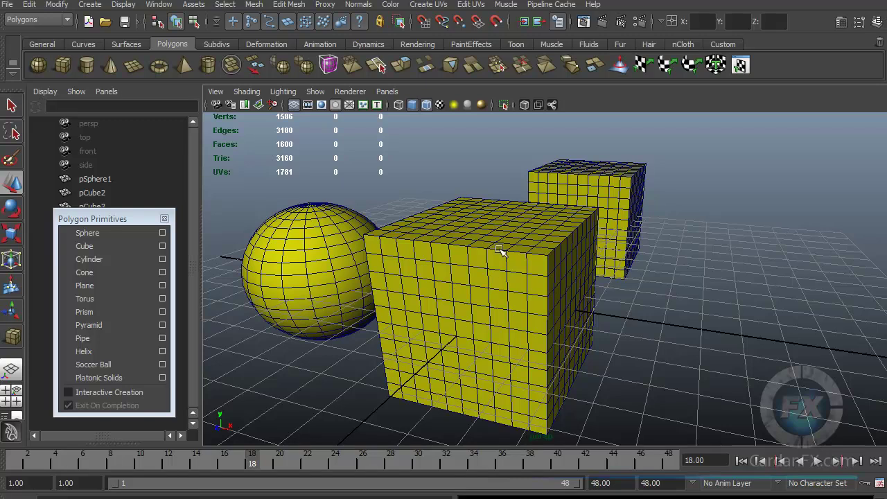
Select the subdivided cube at the grid origin and show its attributes in the Attribute Editor
{"action": "left_click", "coordinate": [510, 274]}
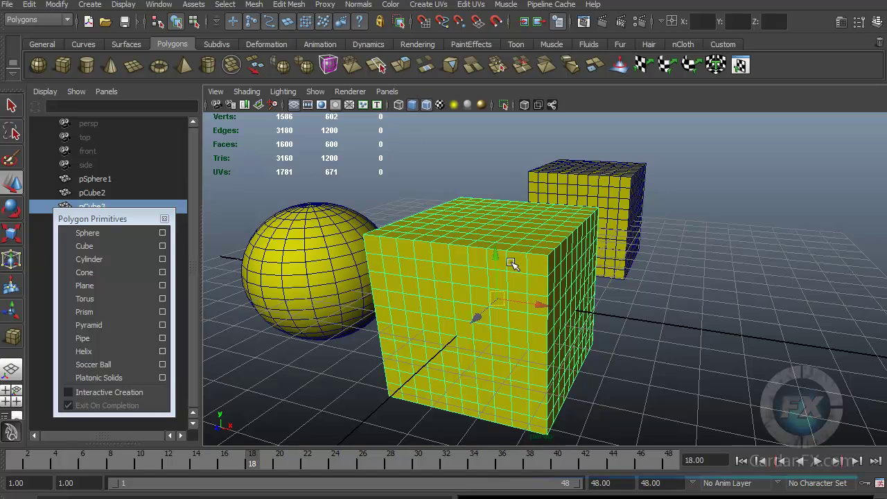
{"action": "key", "text": "ctrl+a"}
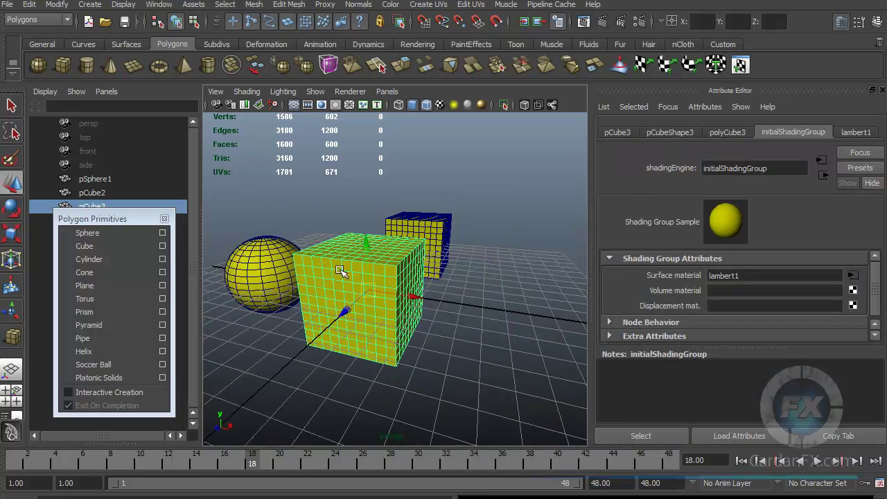
{"action": "scroll", "coordinate": [379, 287], "scroll_direction": "up", "scroll_amount": 5}
{"action": "scroll", "coordinate": [443, 273], "scroll_direction": "down", "scroll_amount": 3}
{"action": "mouse_move", "coordinate": [454, 275]}
{"action": "left_mouse_down", "text": "alt"}
{"action": "mouse_move", "coordinate": [437, 277]}
{"action": "mouse_move", "coordinate": [441, 271]}
{"action": "left_mouse_up", "text": "alt"}
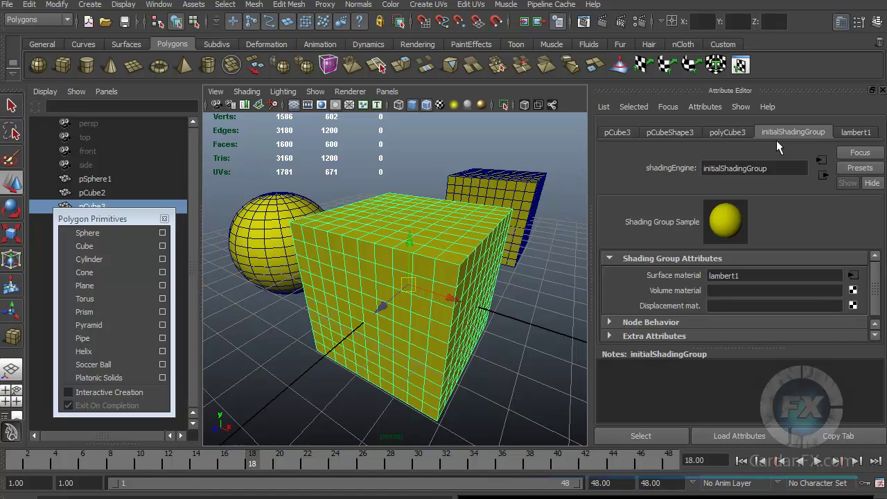
Change the color of the lambert1 material to cyan
{"action": "left_click", "coordinate": [854, 135]}
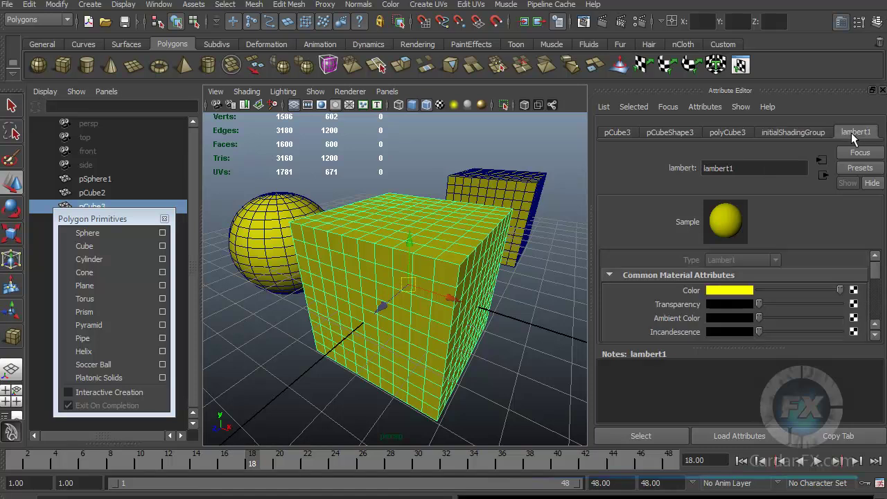
{"action": "left_click", "coordinate": [728, 287]}
{"action": "left_click", "coordinate": [649, 279]}
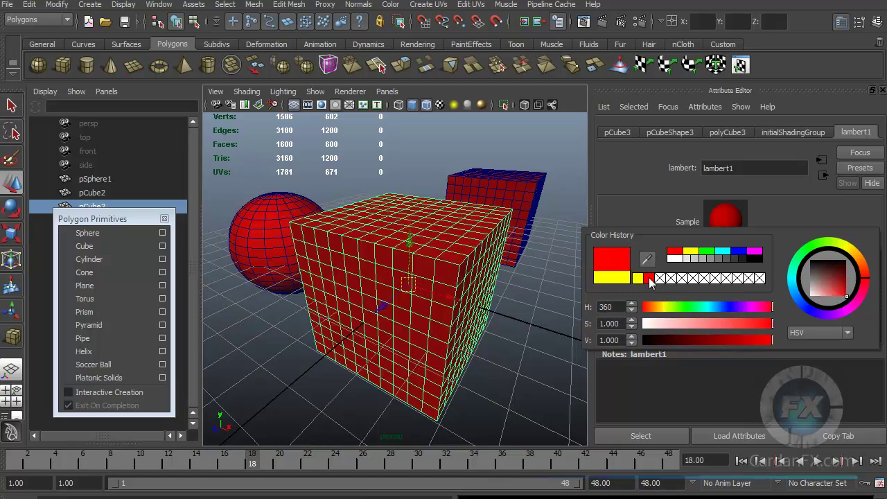
{"action": "left_click", "coordinate": [723, 252]}
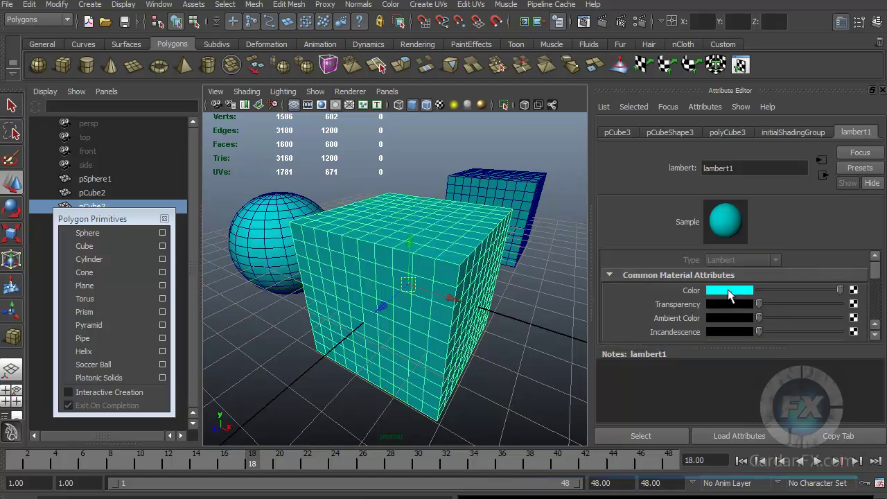
Set the origin cube's width, height and depth to 2 in its polyCube3 creation attributes
{"action": "left_click", "coordinate": [613, 132]}
{"action": "left_click", "coordinate": [674, 133]}
{"action": "left_click", "coordinate": [736, 133]}
{"action": "left_click", "coordinate": [612, 133]}
{"action": "left_click", "coordinate": [725, 134]}
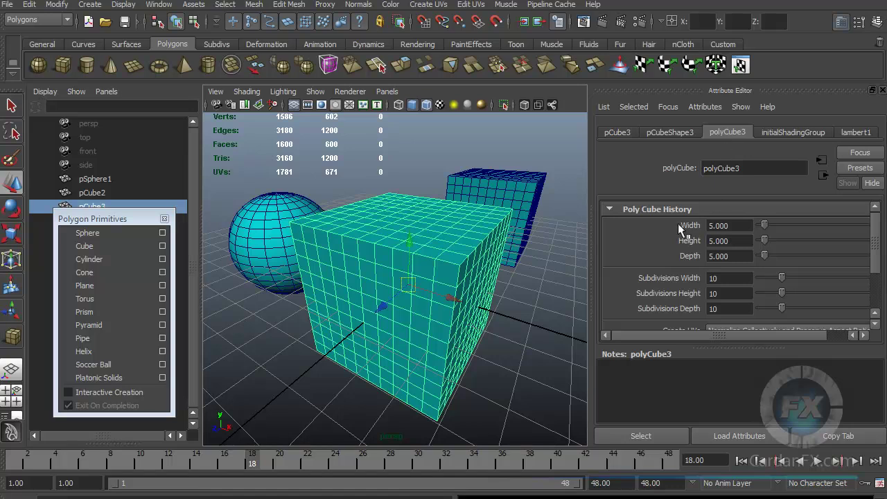
{"action": "double_click", "coordinate": [728, 225]}
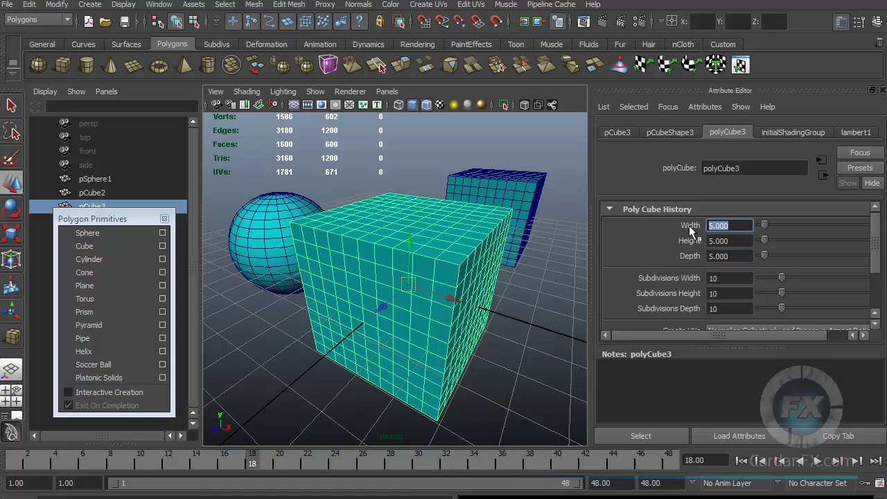
{"action": "type", "text": "2"}
{"action": "key", "text": "Tab"}
{"action": "type", "text": "2"}
{"action": "key", "text": "Tab"}
{"action": "type", "text": "2"}
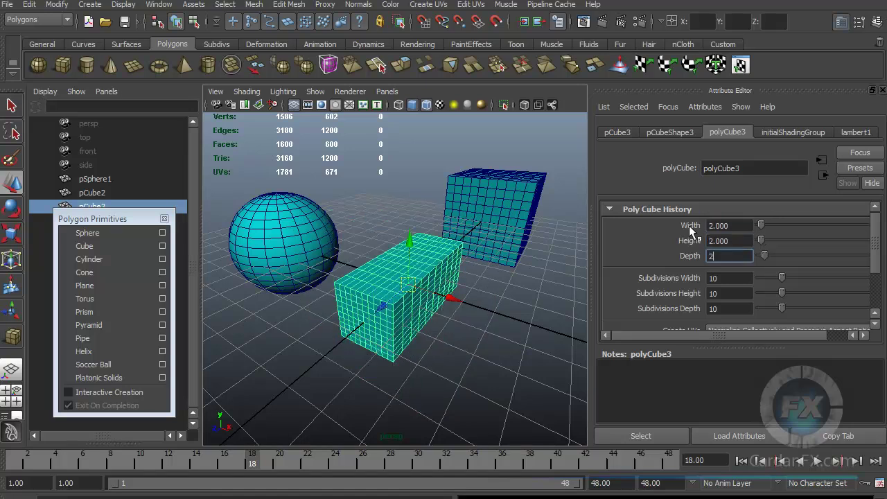
{"action": "key", "text": "Return"}
Set the origin cube's width, height and depth subdivisions to 1 each
{"action": "key", "text": "Tab"}
{"action": "type", "text": "1"}
{"action": "key", "text": "Tab"}
{"action": "type", "text": "1"}
{"action": "key", "text": "Tab"}
{"action": "type", "text": "1"}
{"action": "key", "text": "Tab"}
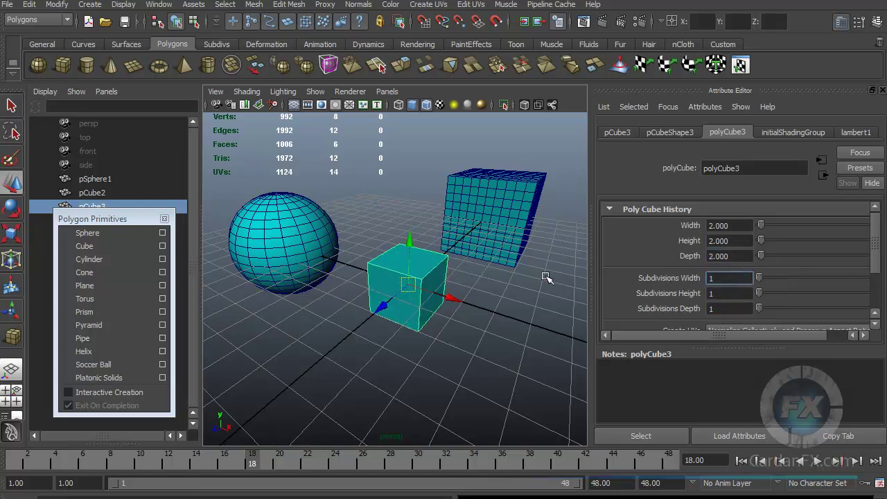
Split the front face of the origin cube with a triangle of new edges using the Split Polygon tool
{"action": "right_click_drag", "start_coordinate": [353, 293], "coordinate": [415, 298], "text": "alt"}
{"action": "left_click_drag", "start_coordinate": [416, 297], "coordinate": [386, 297], "text": "alt"}
{"action": "middle_click_drag", "start_coordinate": [385, 297], "coordinate": [402, 302], "text": "alt"}
{"action": "scroll", "coordinate": [411, 301], "scroll_direction": "down", "scroll_amount": 3}
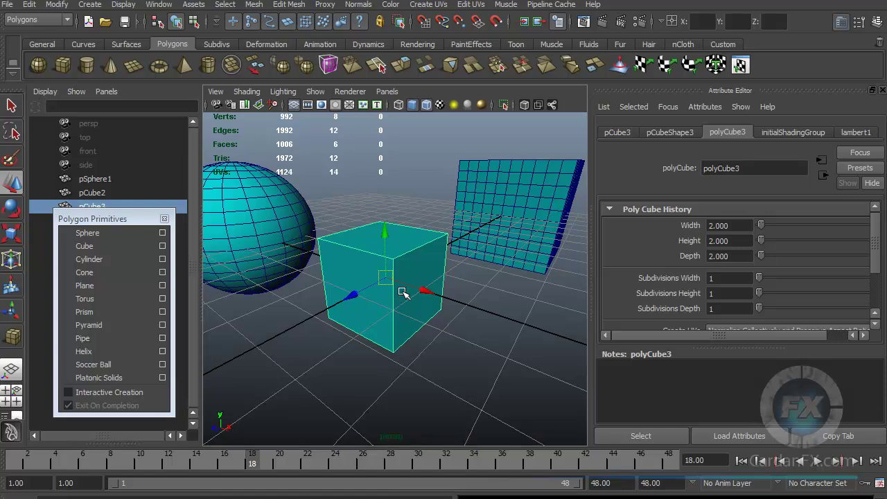
{"action": "left_click", "coordinate": [623, 134]}
{"action": "right_click", "coordinate": [412, 257]}
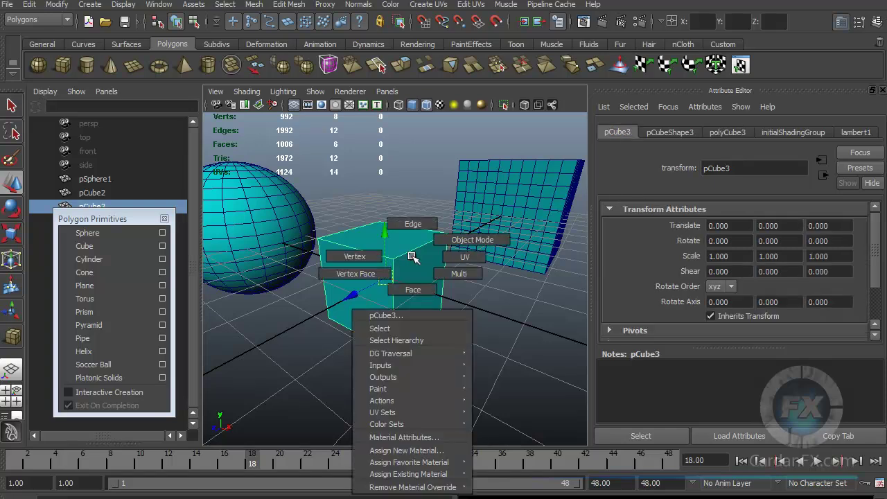
{"action": "left_click", "coordinate": [721, 44]}
{"action": "left_click", "coordinate": [136, 68]}
{"action": "left_click", "coordinate": [369, 263]}
{"action": "left_click", "coordinate": [345, 326]}
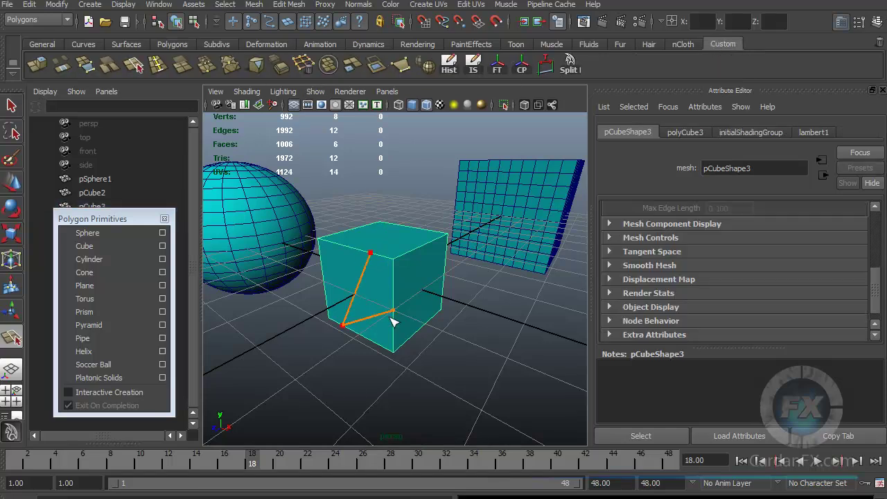
{"action": "left_click", "coordinate": [374, 284]}
{"action": "key", "text": "Return"}
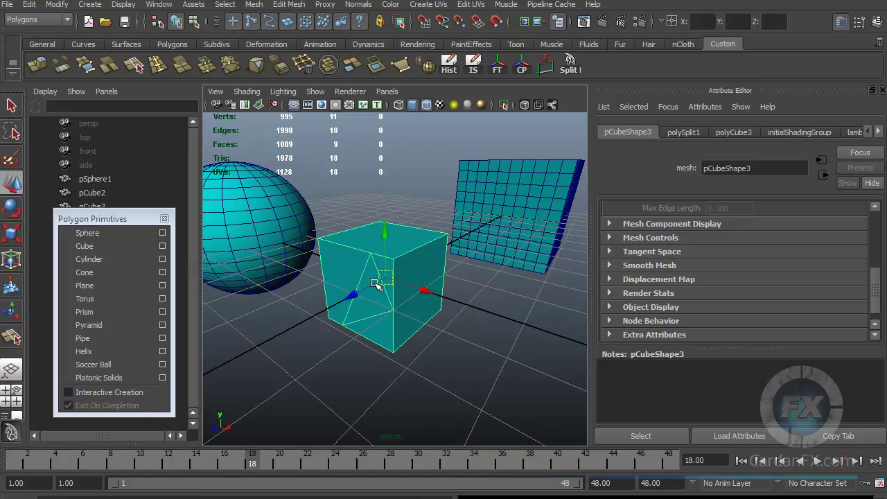
Return to object mode, reselect the split cube and set its width subdivisions to 2 in the polyCube3 attributes
{"action": "right_click_drag", "start_coordinate": [417, 302], "coordinate": [469, 294]}
{"action": "left_click", "coordinate": [470, 350]}
{"action": "scroll", "coordinate": [388, 290], "scroll_direction": "up", "scroll_amount": 5}
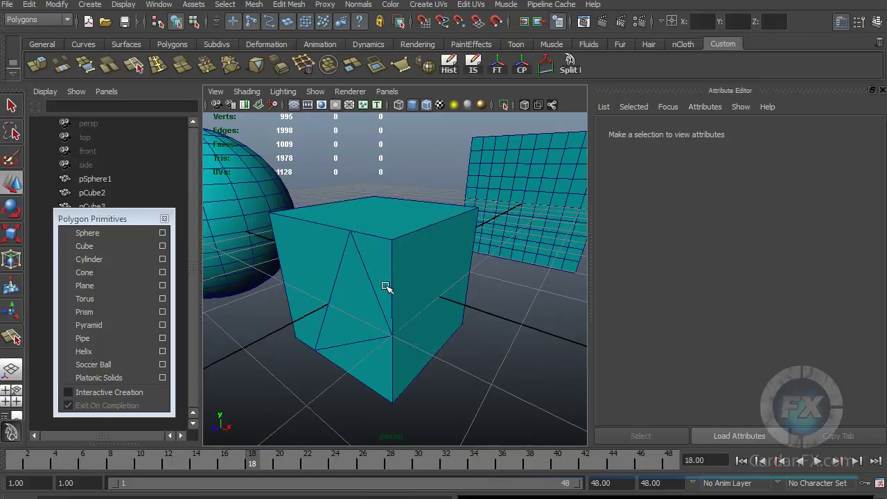
{"action": "scroll", "coordinate": [392, 285], "scroll_direction": "up", "scroll_amount": 2}
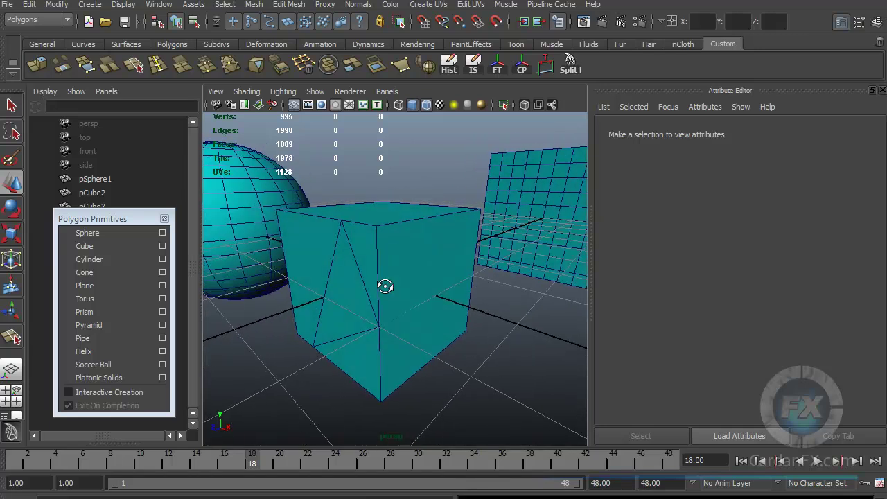
{"action": "left_click", "coordinate": [419, 260]}
{"action": "left_click", "coordinate": [777, 132]}
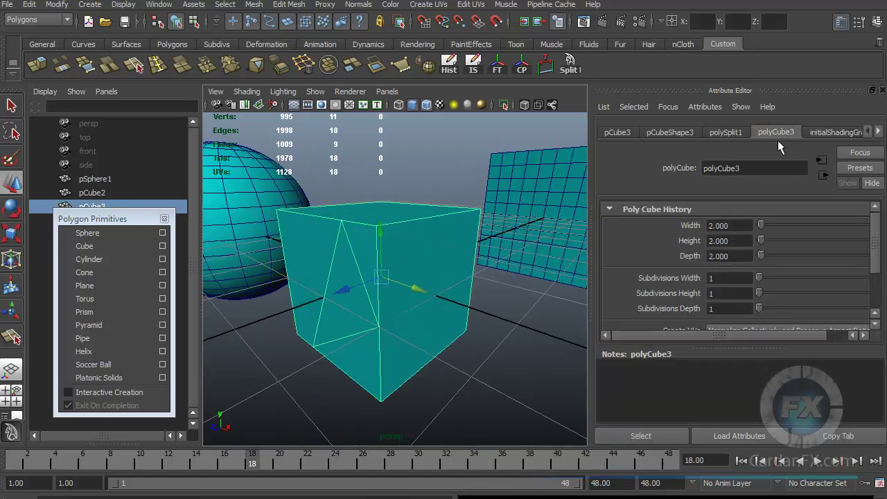
{"action": "left_click", "coordinate": [730, 277]}
{"action": "key", "text": "BackSpace"}
{"action": "type", "text": "2"}
{"action": "key", "text": "Return"}
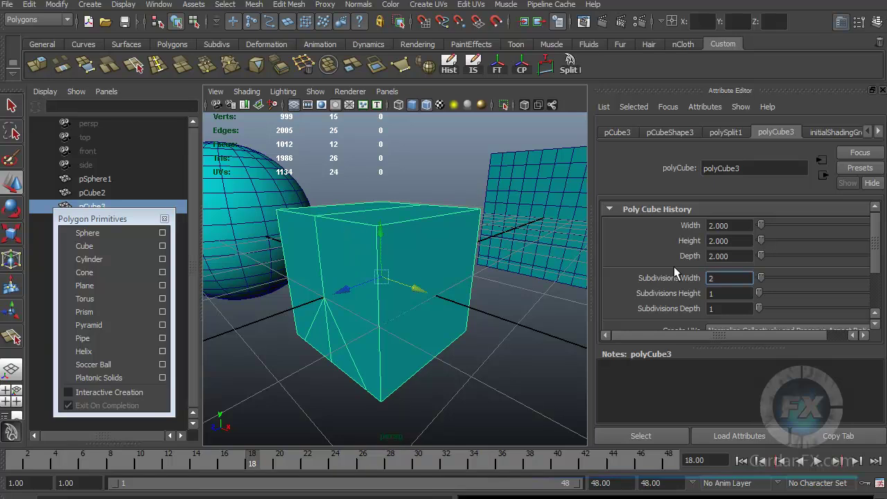
{"action": "left_click_drag", "start_coordinate": [372, 298], "coordinate": [343, 314], "text": "alt"}
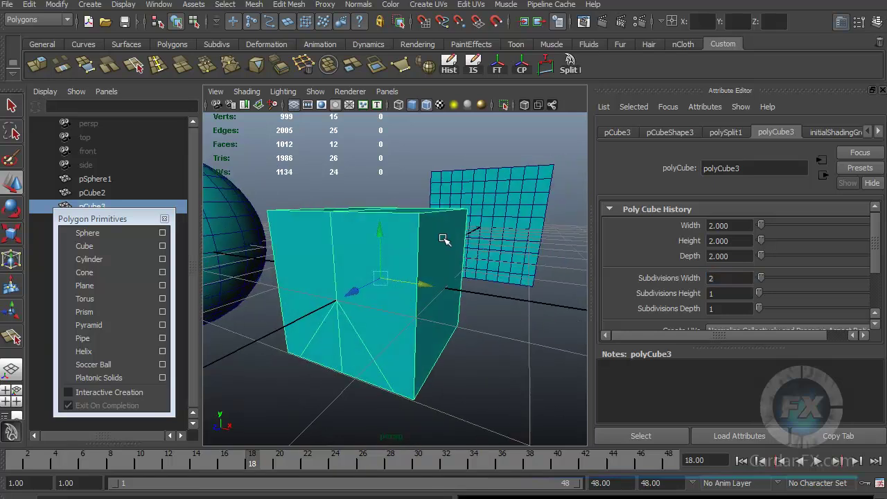
{"action": "left_click_drag", "start_coordinate": [443, 239], "coordinate": [412, 252], "text": "alt"}
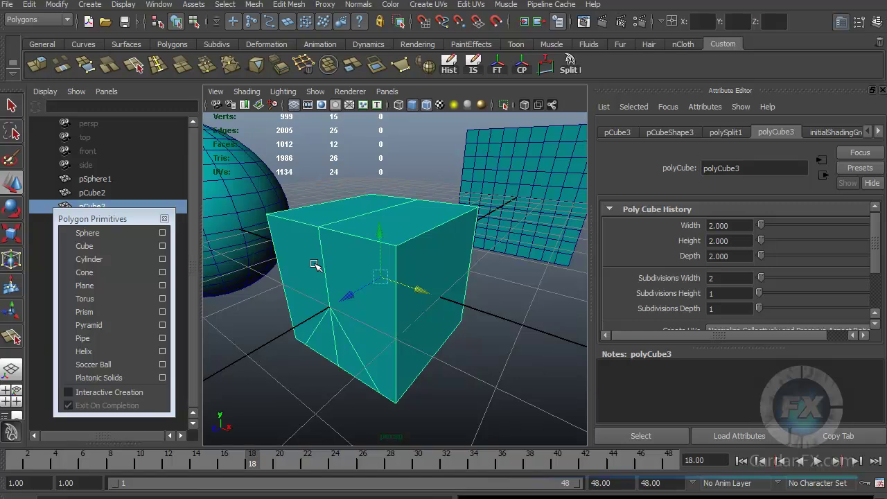
Set the cube's width subdivisions back to 1, and undo the polygon split on its front face
{"action": "double_click", "coordinate": [714, 279]}
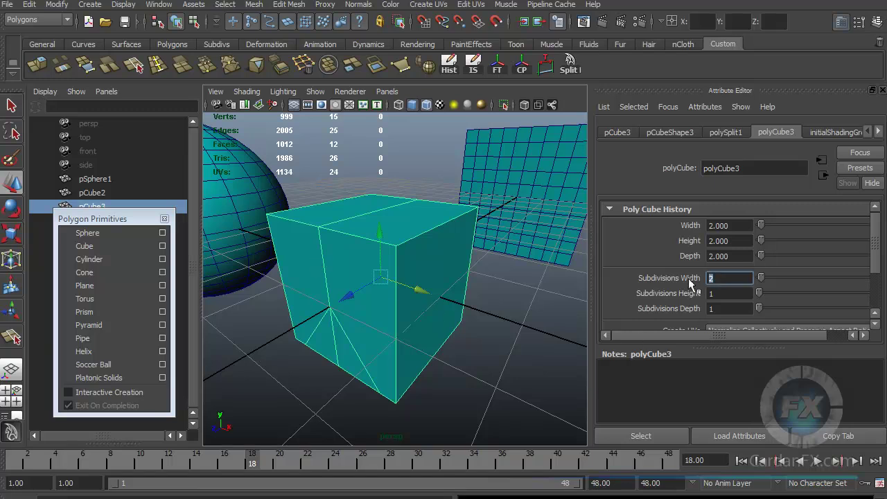
{"action": "key", "text": "Return"}
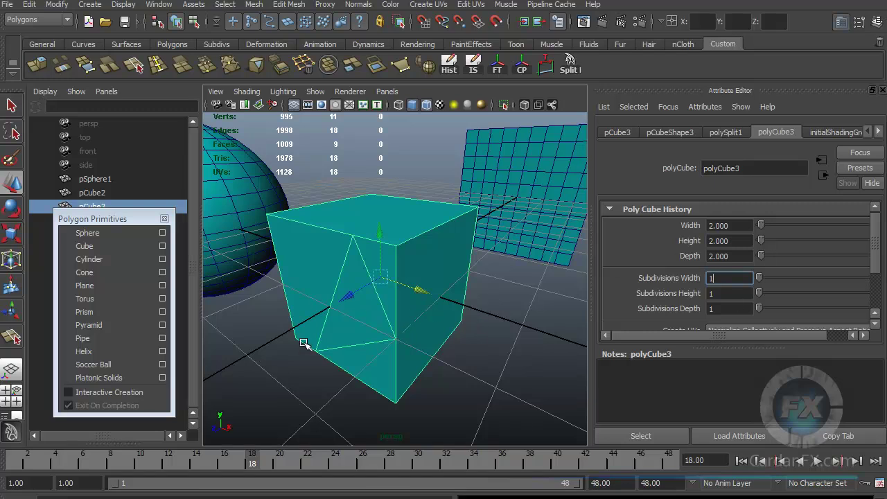
{"action": "right_click", "coordinate": [339, 325]}
{"action": "right_click_drag", "start_coordinate": [338, 326], "coordinate": [382, 312]}
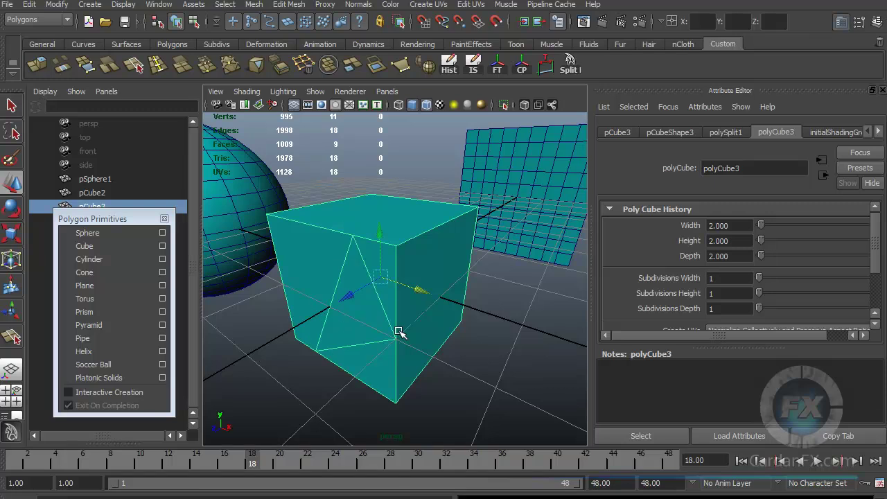
{"action": "key", "text": "ctrl+z"}
{"action": "key", "text": "ctrl+z"}
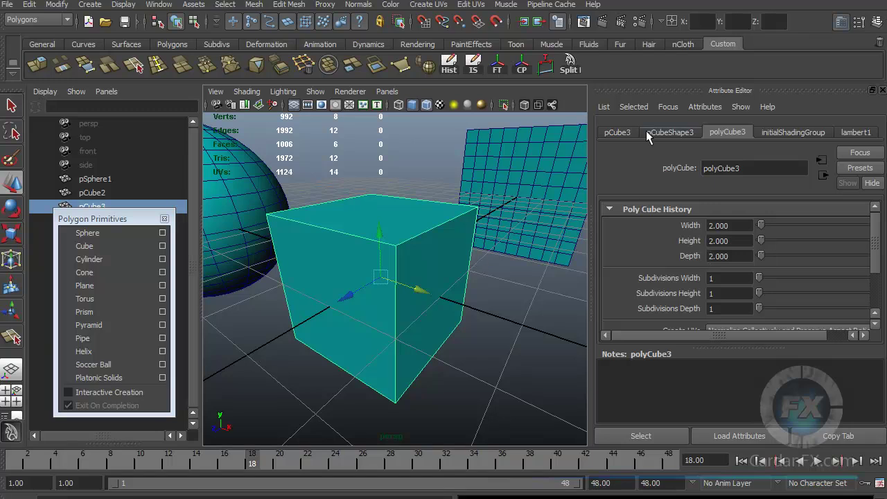
Examine the cube's transform, shape and polyCube3 creation attributes in turn
{"action": "left_click", "coordinate": [612, 134]}
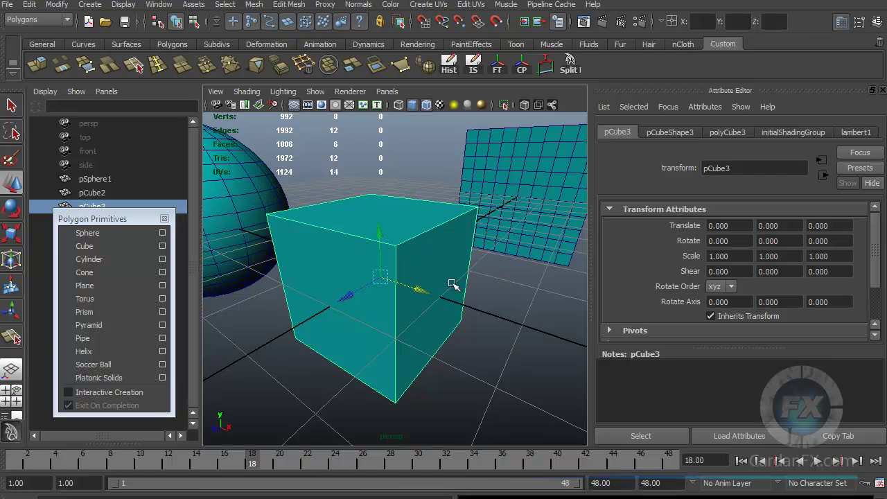
{"action": "left_click", "coordinate": [725, 132]}
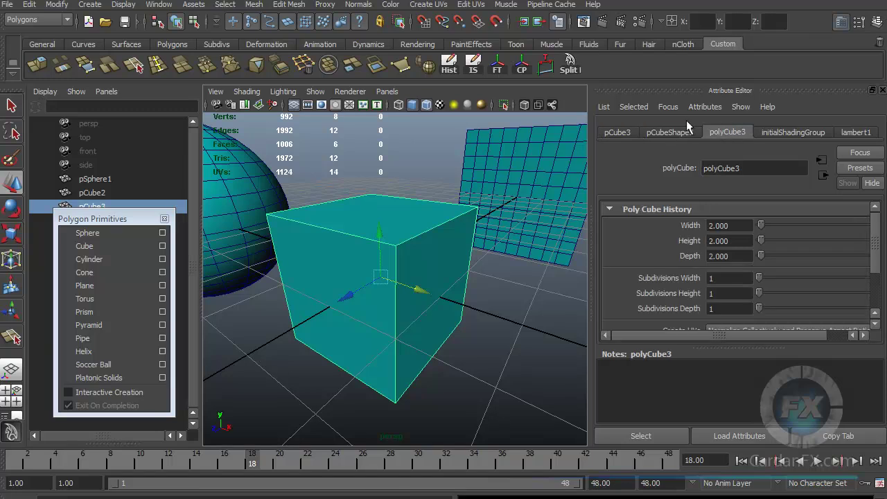
{"action": "left_click", "coordinate": [614, 133]}
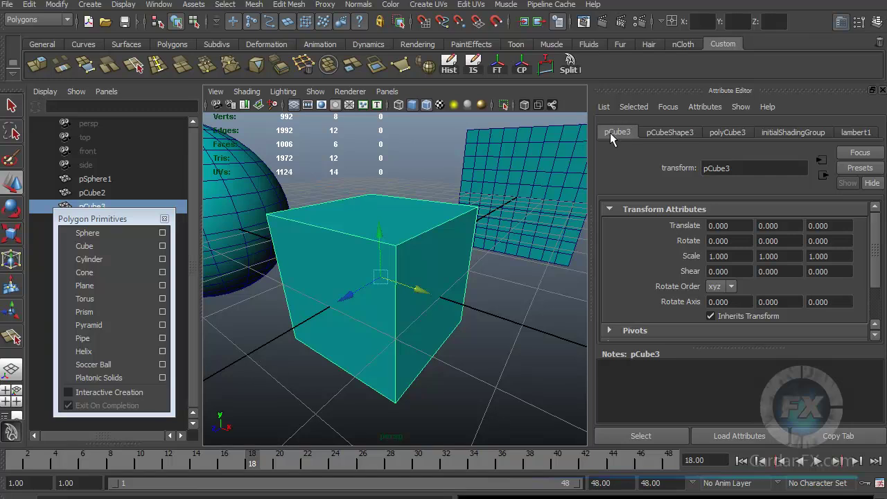
{"action": "left_click", "coordinate": [669, 132]}
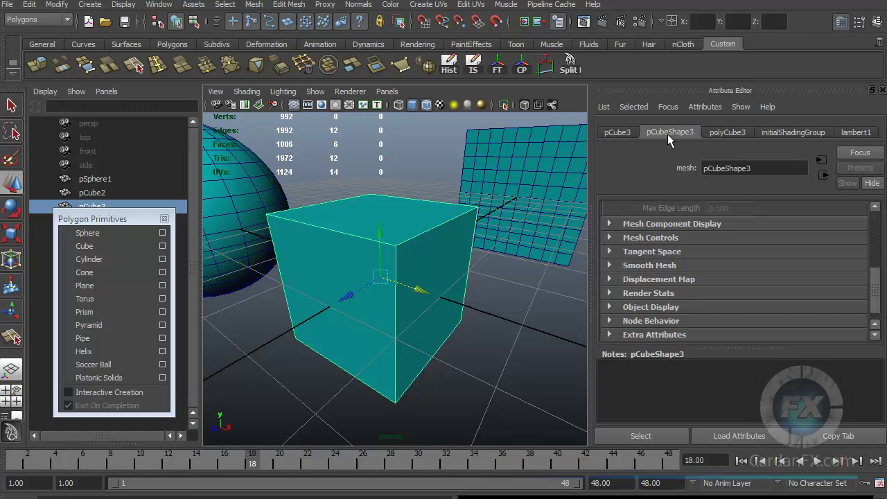
{"action": "left_click", "coordinate": [726, 131]}
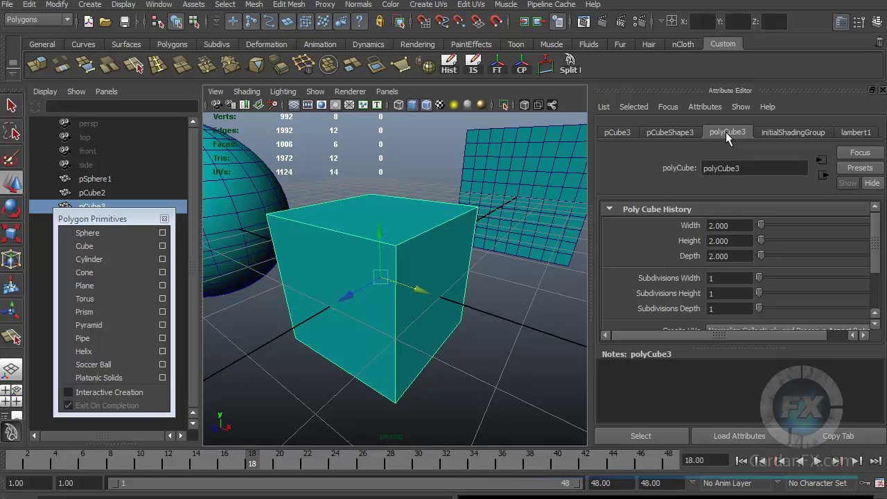
Turn on Smooth Mesh Preview for the cube in the Smooth Mesh settings of pCubeShape3
{"action": "left_click", "coordinate": [674, 131]}
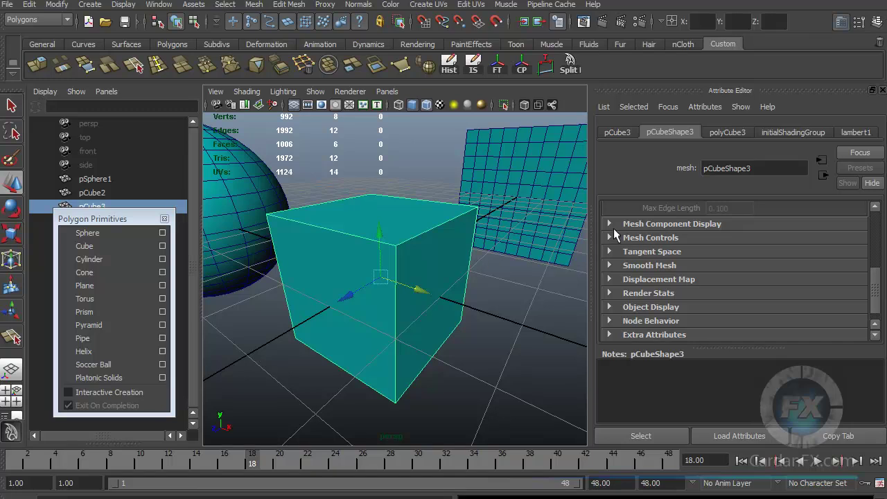
{"action": "left_click", "coordinate": [609, 265]}
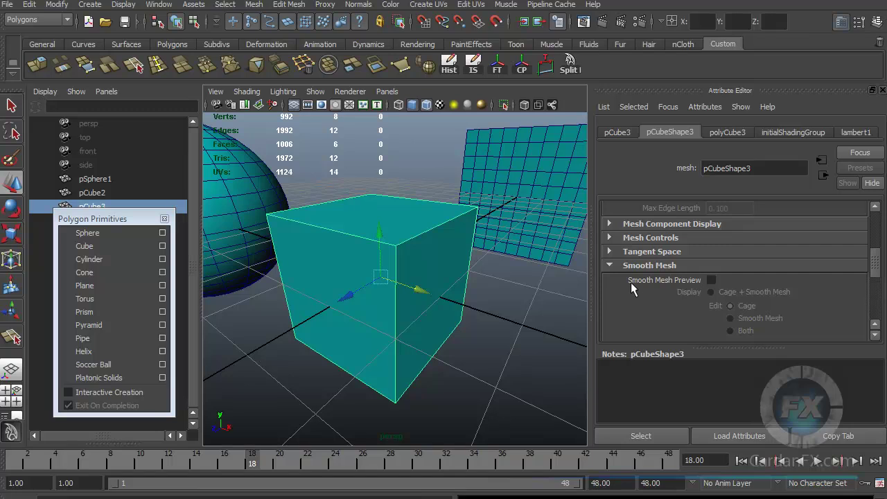
{"action": "left_click", "coordinate": [708, 280]}
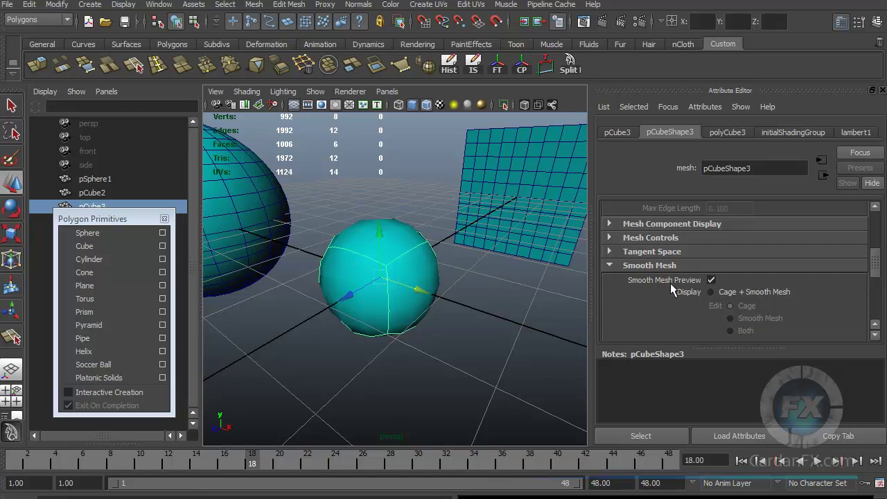
Toggle Smooth Mesh Preview on the cube's shape node, leave it off, and collapse the Smooth Mesh settings
{"action": "left_click", "coordinate": [710, 280]}
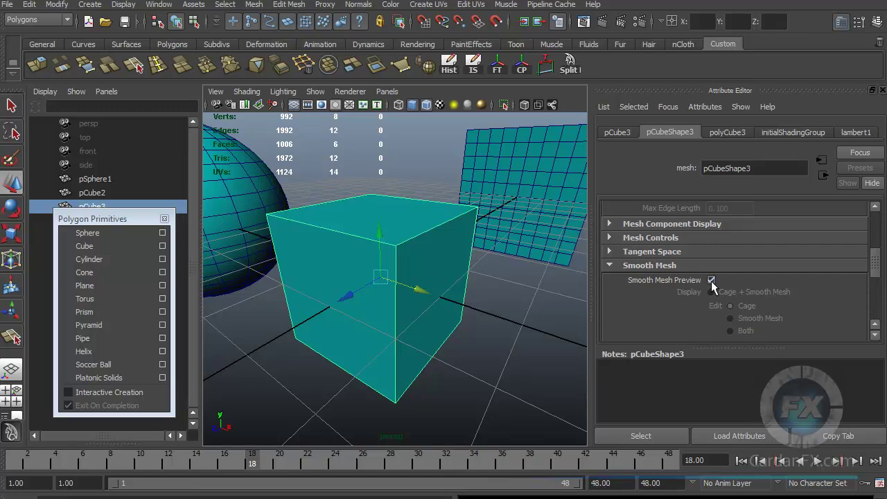
{"action": "left_click", "coordinate": [711, 280]}
{"action": "left_click", "coordinate": [711, 280]}
{"action": "left_click", "coordinate": [609, 265]}
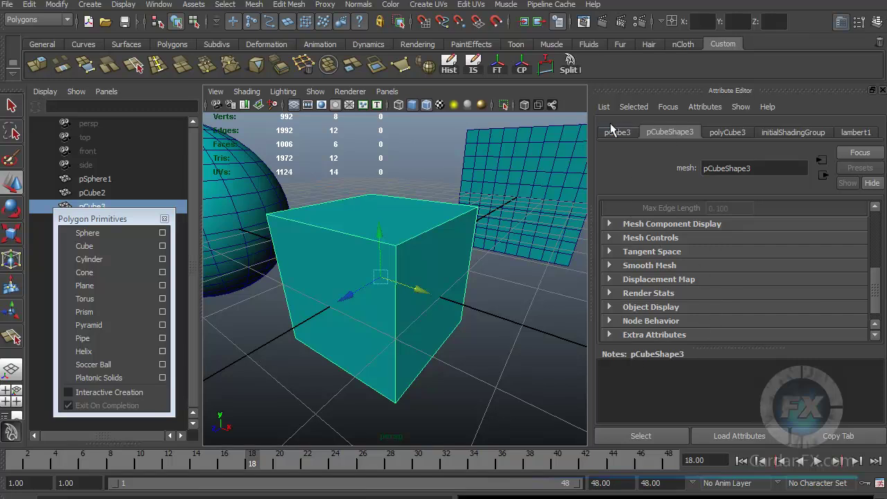
Rename the cube's polyCube3 creation node as cube_Base
{"action": "left_click", "coordinate": [731, 131]}
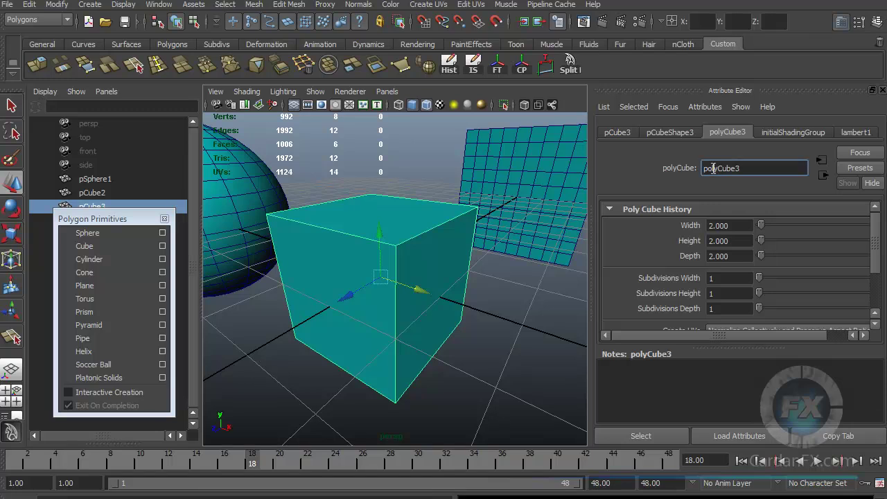
{"action": "double_click", "coordinate": [734, 168]}
{"action": "type", "text": "cube Base"}
{"action": "key", "text": "Return"}
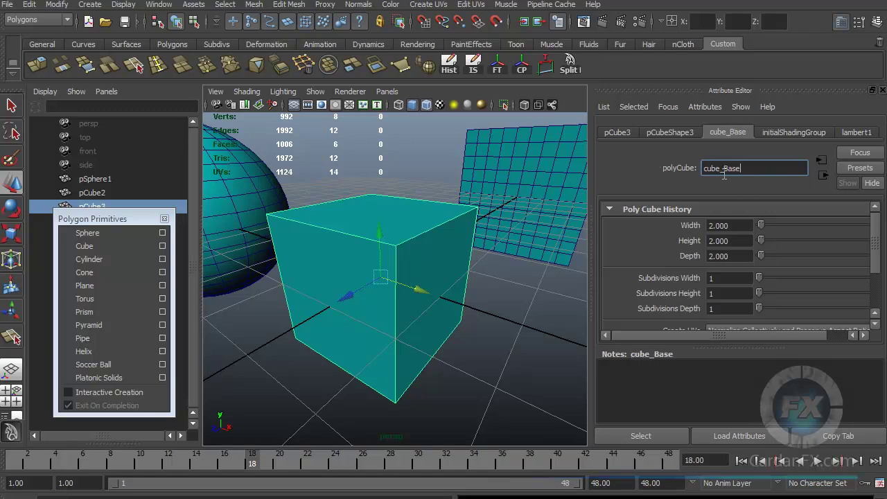
{"action": "left_click_drag", "start_coordinate": [721, 169], "coordinate": [726, 169]}
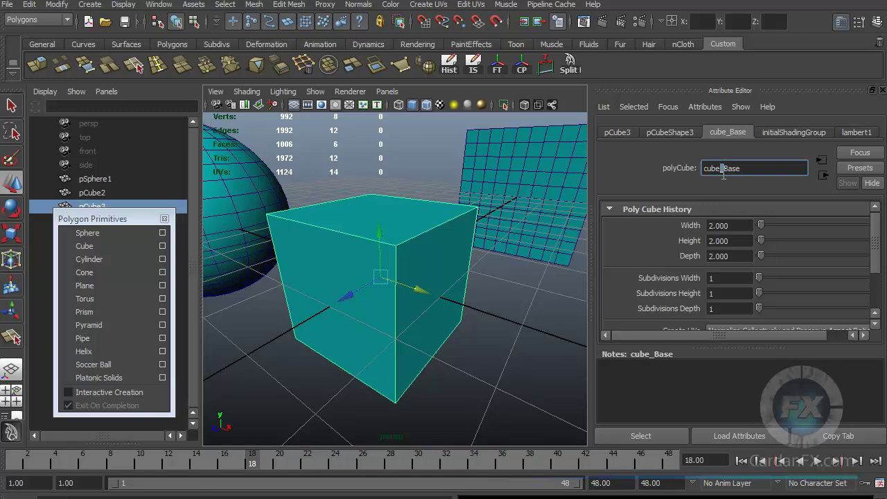
Rename the cube's pCubeShape3 mesh node as cube_att
{"action": "left_click", "coordinate": [669, 132]}
{"action": "left_click_drag", "start_coordinate": [759, 171], "coordinate": [701, 169]}
{"action": "type", "text": "cube"}
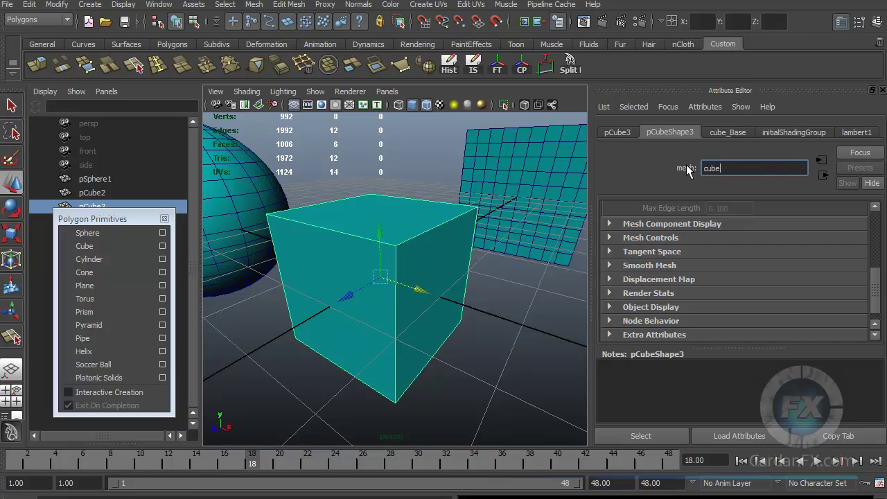
{"action": "type", "text": "_int"}
{"action": "key", "text": "BackSpace"}
{"action": "key", "text": "BackSpace"}
{"action": "key", "text": "BackSpace"}
{"action": "type", "text": "att"}
{"action": "key", "text": "Return"}
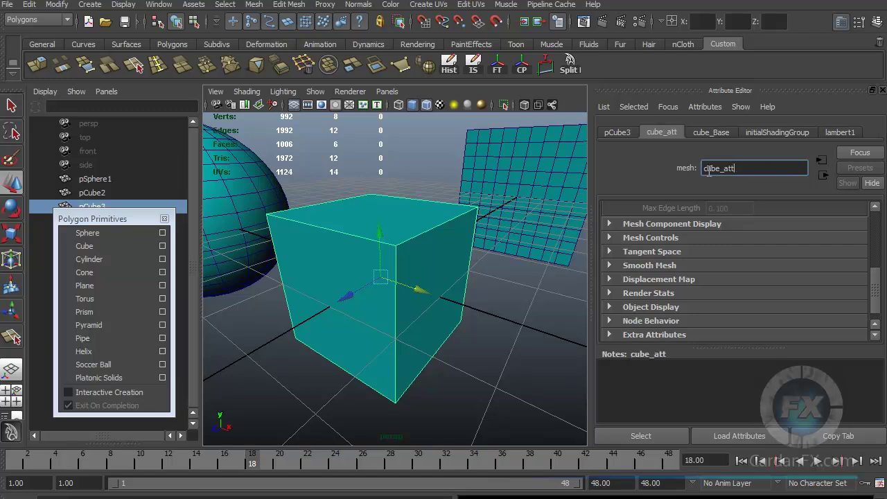
Rename the cube's pCube3 transform node as cube_holder
{"action": "left_click", "coordinate": [617, 137]}
{"action": "left_click_drag", "start_coordinate": [747, 168], "coordinate": [686, 167]}
{"action": "type", "text": "cube"}
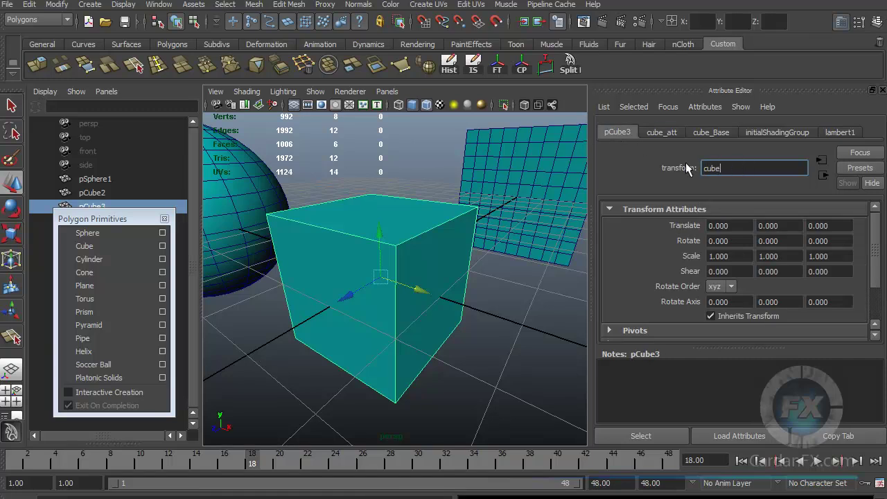
{"action": "type", "text": " holder"}
{"action": "key", "text": "Return"}
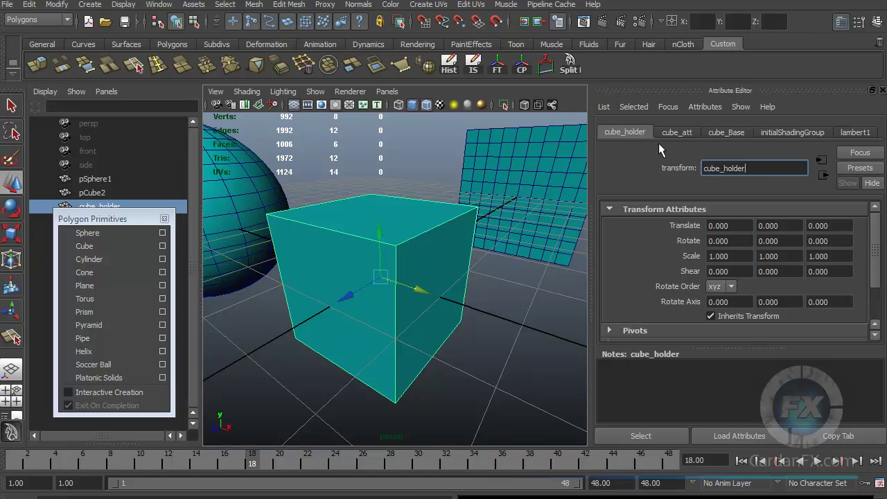
Review the cube_Base, cube_att and cube_holder attributes, and try raising the cube about 0.13 along Y
{"action": "left_click", "coordinate": [722, 135]}
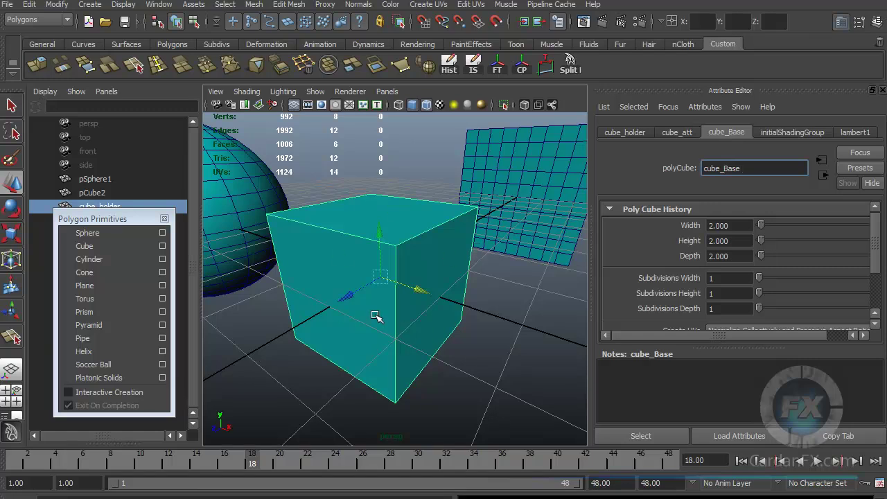
{"action": "left_click", "coordinate": [675, 133]}
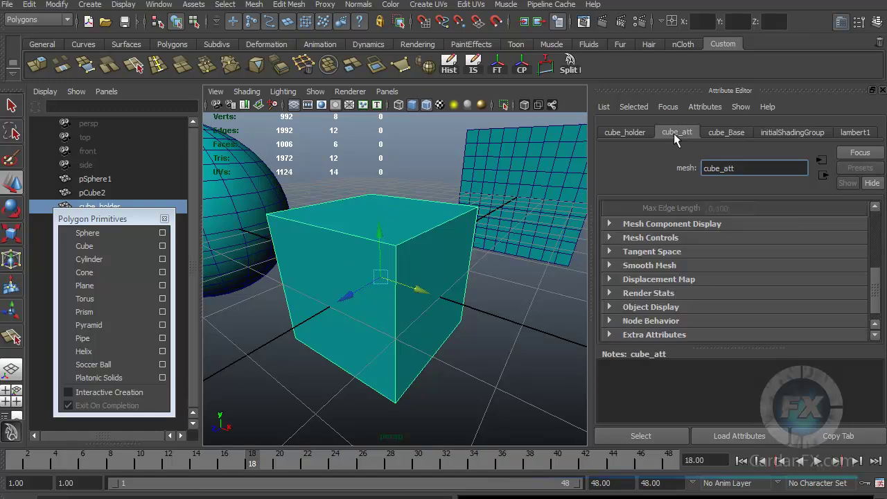
{"action": "left_click", "coordinate": [623, 135]}
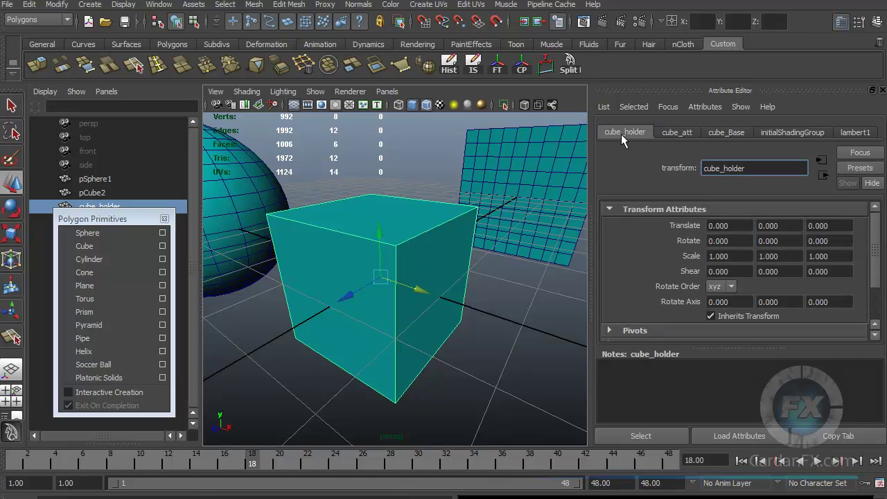
{"action": "mouse_move", "coordinate": [379, 236]}
{"action": "left_mouse_down"}
{"action": "mouse_move", "coordinate": [371, 149]}
{"action": "mouse_move", "coordinate": [373, 227]}
{"action": "left_mouse_up"}
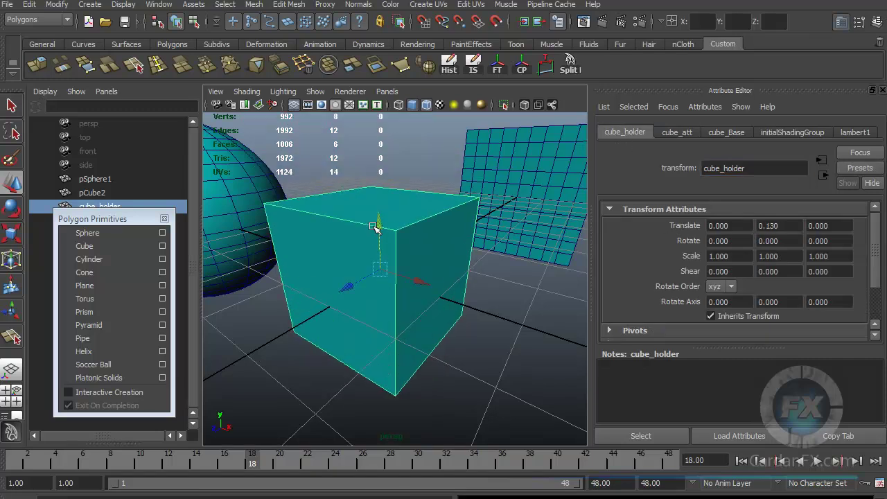
Set the cube's height to 5 in the cube_Base creation attributes
{"action": "left_click", "coordinate": [718, 134]}
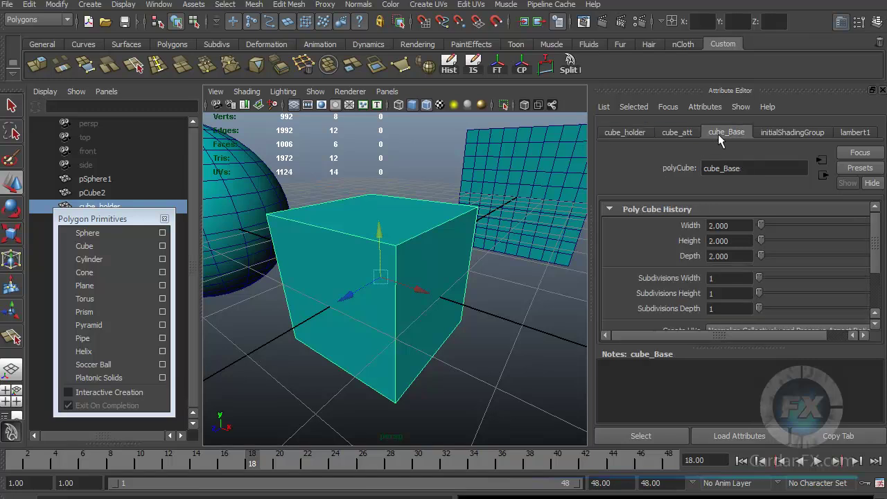
{"action": "left_click", "coordinate": [721, 241]}
{"action": "type", "text": "5"}
{"action": "key", "text": "Return"}
{"action": "scroll", "coordinate": [262, 251], "scroll_direction": "down", "scroll_amount": 5}
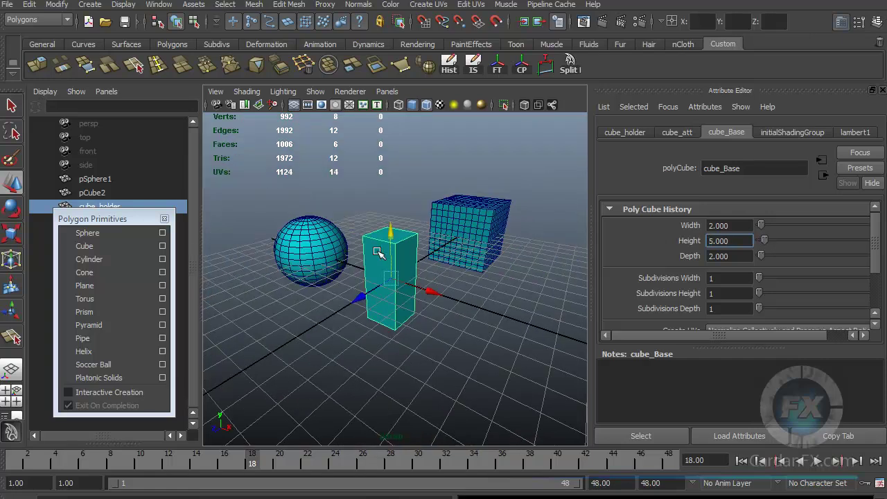
{"action": "scroll", "coordinate": [389, 287], "scroll_direction": "up", "scroll_amount": 5}
{"action": "left_click_drag", "start_coordinate": [389, 286], "coordinate": [395, 267], "text": "alt"}
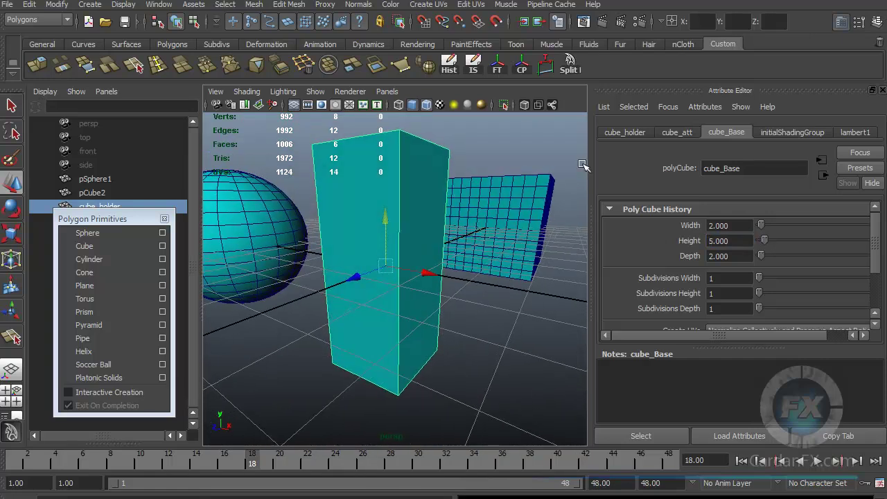
Set the Y scale of the cube's cube_holder transform to 2.5
{"action": "left_click", "coordinate": [615, 132]}
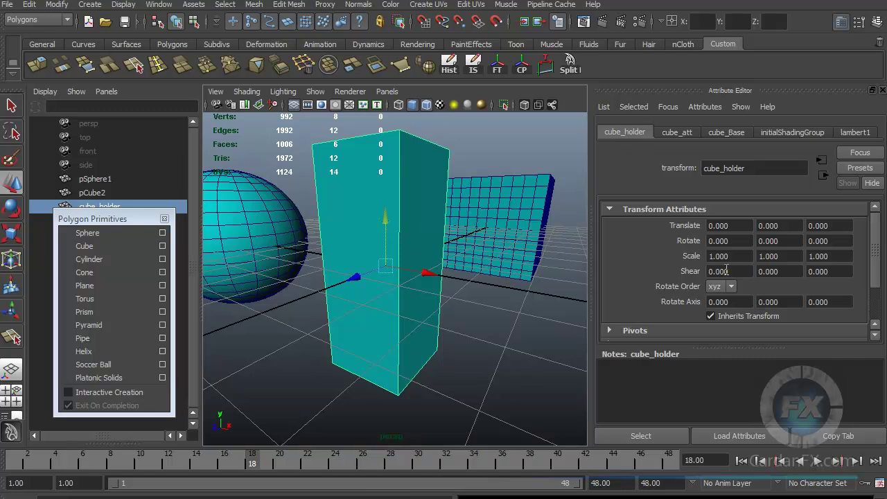
{"action": "left_click_drag", "start_coordinate": [489, 257], "coordinate": [421, 293], "text": "alt"}
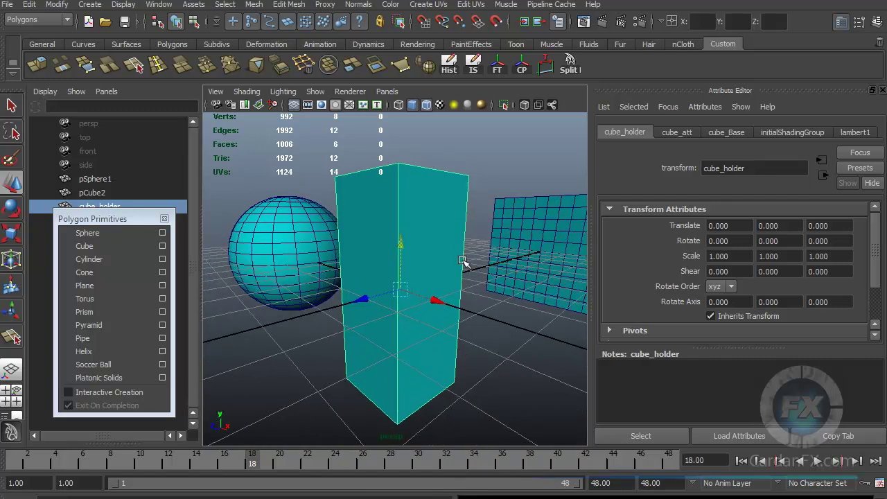
{"action": "left_click", "coordinate": [839, 255]}
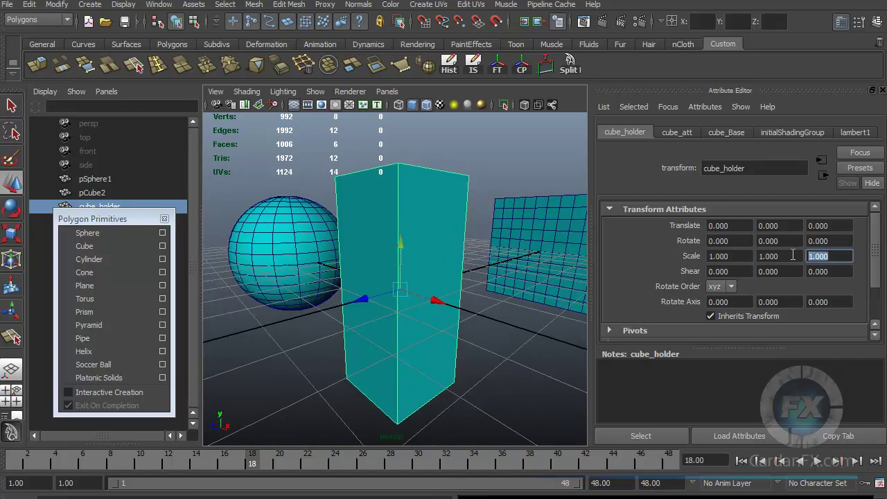
{"action": "left_click", "coordinate": [790, 256]}
{"action": "type", "text": "2.5"}
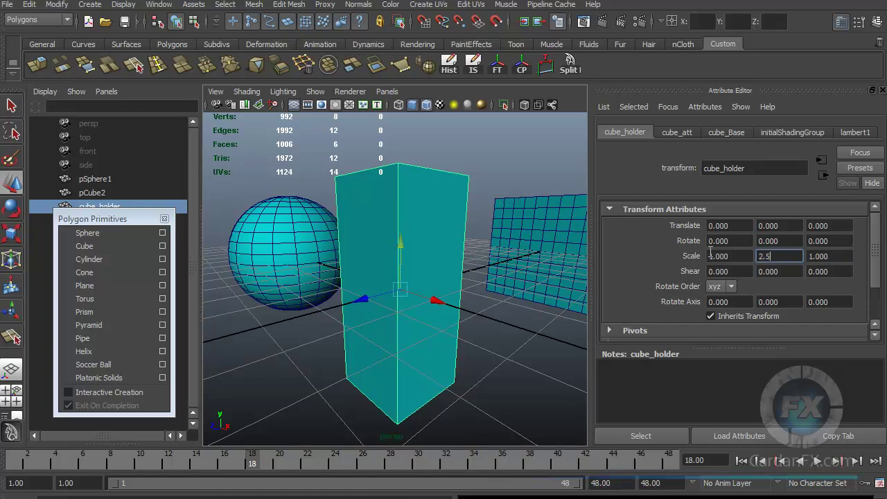
{"action": "key", "text": "Return"}
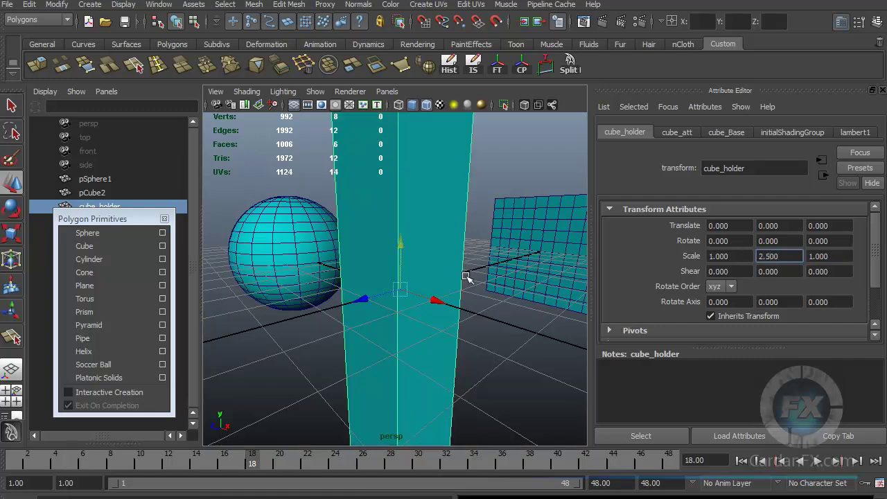
{"action": "scroll", "coordinate": [460, 277], "scroll_direction": "down", "scroll_amount": 5}
{"action": "scroll", "coordinate": [449, 277], "scroll_direction": "up", "scroll_amount": 1}
{"action": "scroll", "coordinate": [449, 278], "scroll_direction": "up", "scroll_amount": 1}
Set the Y scale of the cube's cube_holder transform to 0.5
{"action": "left_click", "coordinate": [776, 256]}
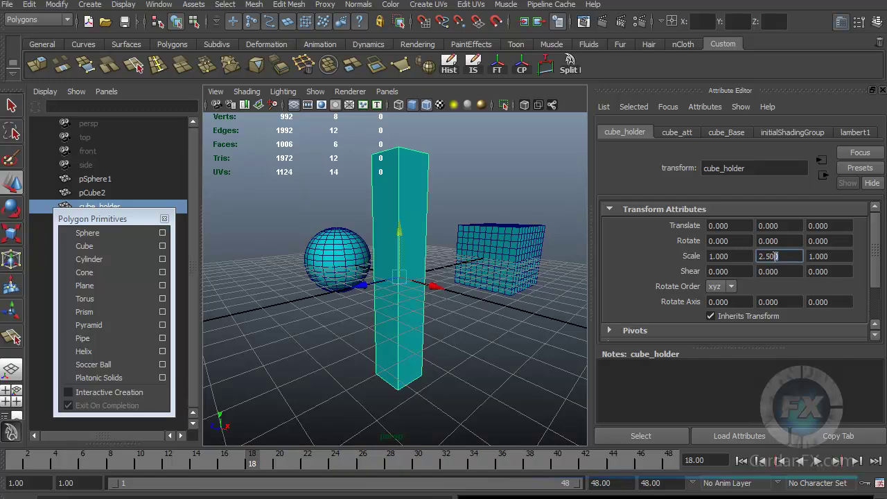
{"action": "type", "text": "1"}
{"action": "key", "text": "BackSpace"}
{"action": "type", "text": "0.5"}
{"action": "key", "text": "Return"}
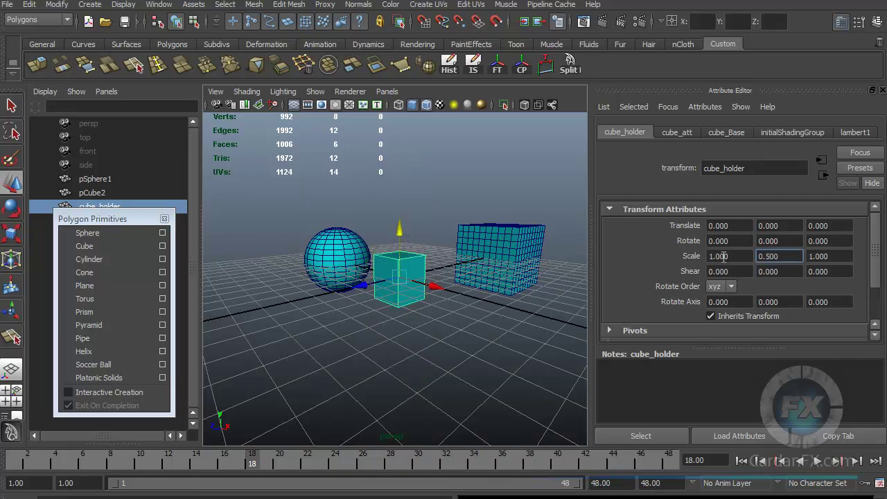
{"action": "scroll", "coordinate": [433, 277], "scroll_direction": "up", "scroll_amount": 4}
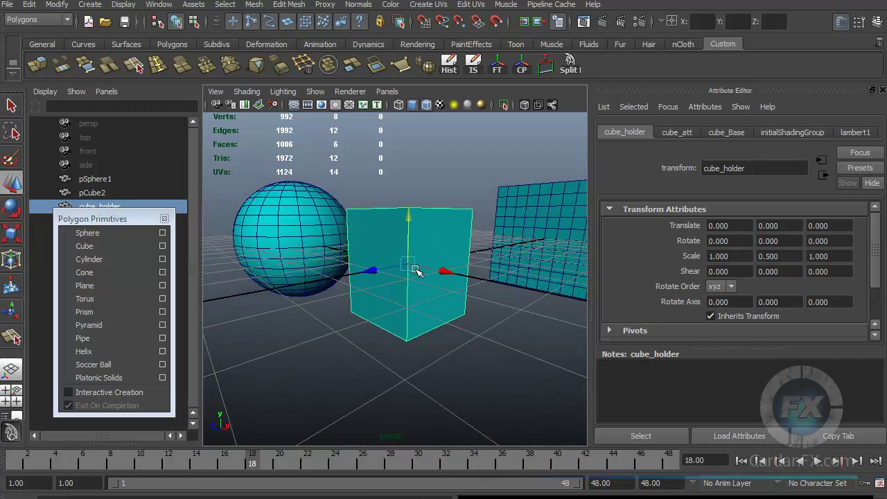
Compare the height in the cube_Base creation attributes with the scale in the cube_holder transform
{"action": "left_click", "coordinate": [728, 131]}
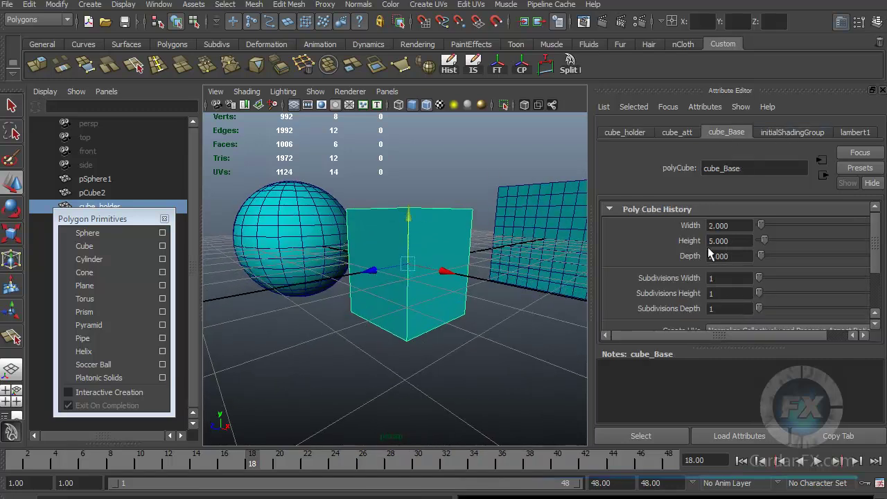
{"action": "left_click", "coordinate": [625, 133]}
{"action": "left_click", "coordinate": [738, 138]}
{"action": "left_click", "coordinate": [626, 135]}
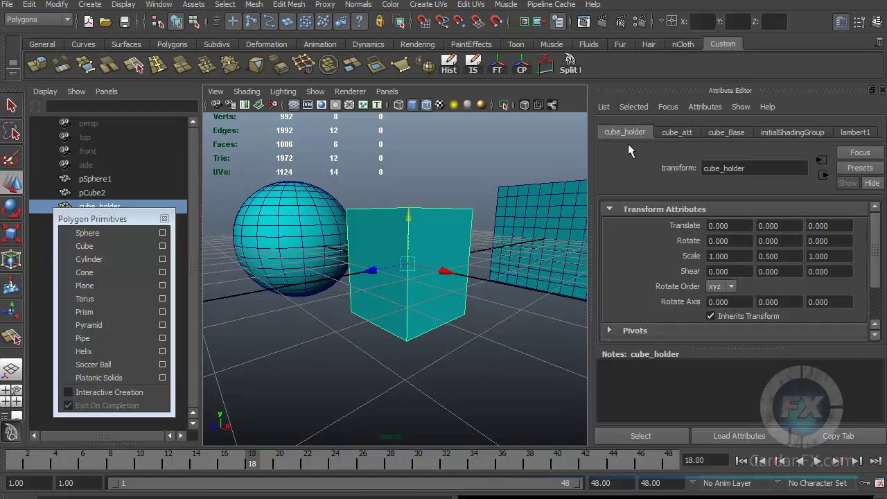
{"action": "left_click_drag", "start_coordinate": [448, 267], "coordinate": [407, 228], "text": "alt"}
{"action": "left_click_drag", "start_coordinate": [428, 257], "coordinate": [487, 233], "text": "alt"}
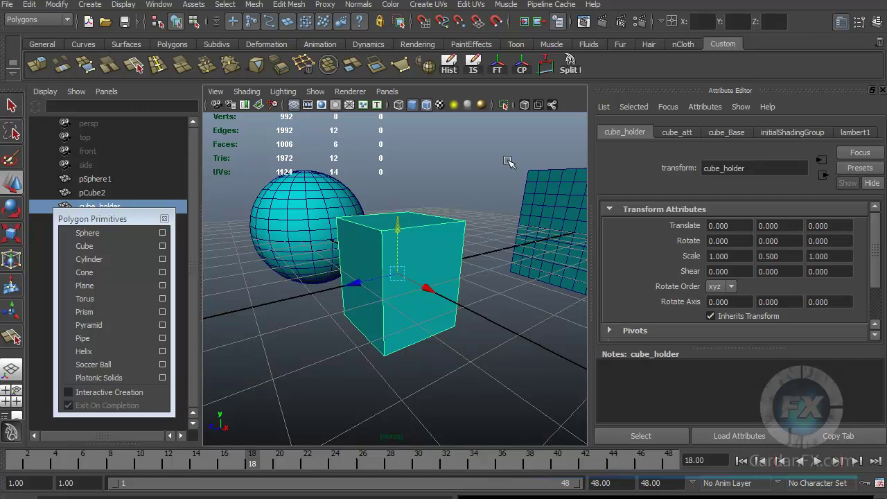
Select the sphere pSphere1 and reduce its polySphere1 axis subdivisions to 8 and height subdivisions to 5
{"action": "left_click_drag", "start_coordinate": [430, 264], "coordinate": [416, 276], "text": "alt"}
{"action": "left_click", "coordinate": [275, 240]}
{"action": "left_click_drag", "start_coordinate": [302, 248], "coordinate": [371, 299], "text": "alt"}
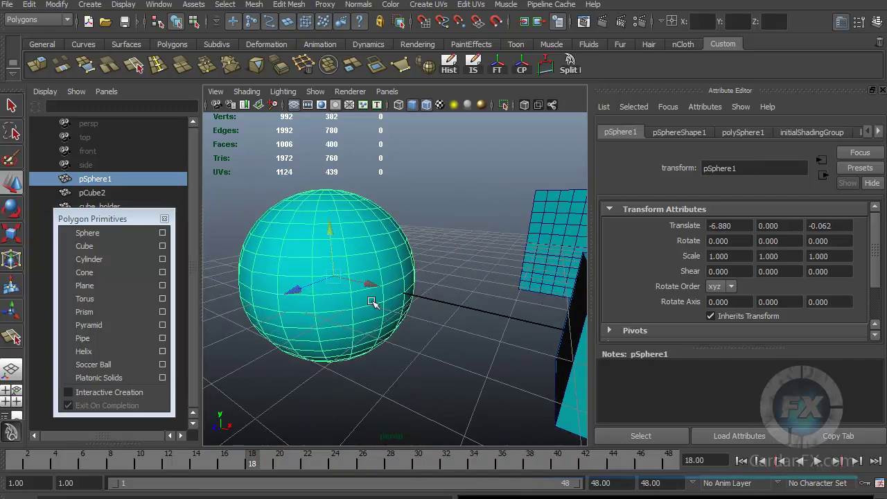
{"action": "left_click", "coordinate": [745, 133]}
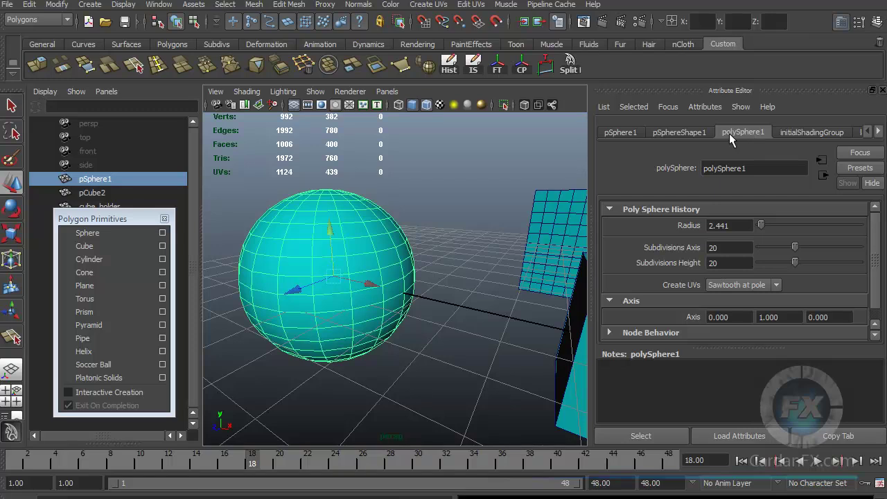
{"action": "left_click_drag", "start_coordinate": [795, 248], "coordinate": [769, 247]}
{"action": "left_click_drag", "start_coordinate": [416, 263], "coordinate": [524, 285], "text": "alt"}
{"action": "left_click", "coordinate": [783, 263]}
{"action": "left_click_drag", "start_coordinate": [784, 260], "coordinate": [762, 259]}
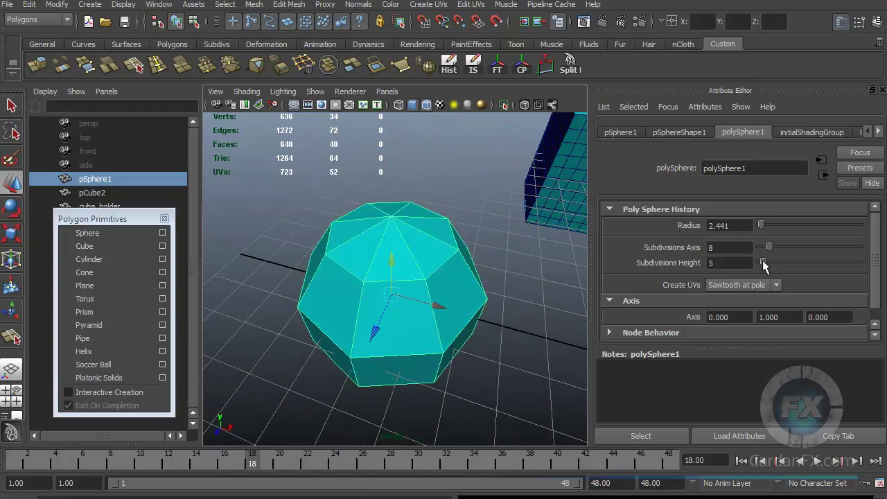
Examine the low-polygon sphere from several angles and open its pSphereShape1 attributes
{"action": "left_click_drag", "start_coordinate": [447, 307], "coordinate": [467, 283], "text": "alt"}
{"action": "scroll", "coordinate": [465, 246], "scroll_direction": "down", "scroll_amount": 3}
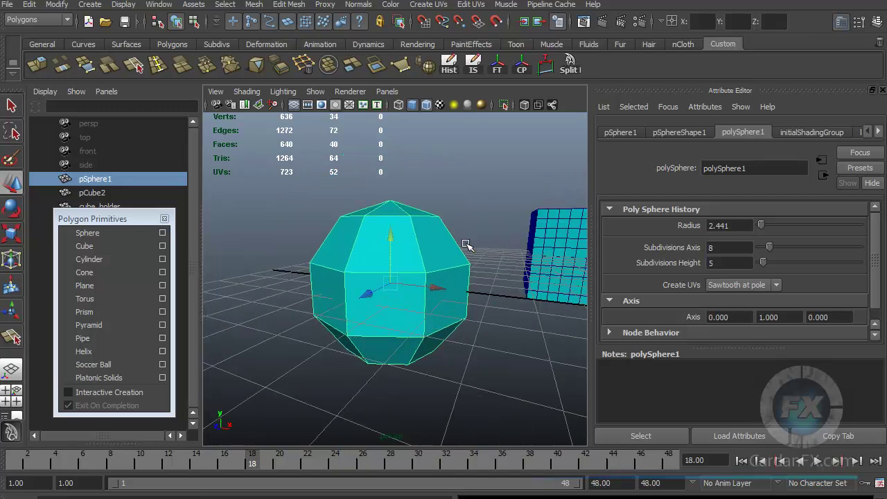
{"action": "scroll", "coordinate": [473, 230], "scroll_direction": "up", "scroll_amount": 4}
{"action": "key", "text": "f"}
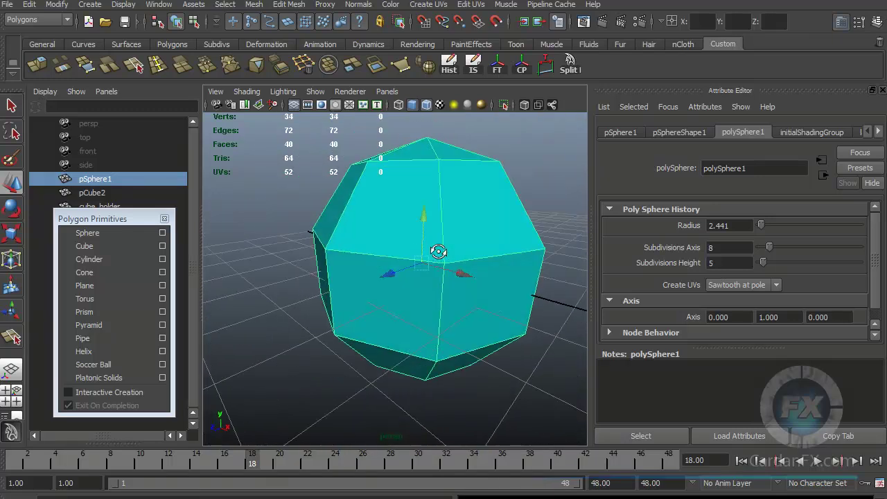
{"action": "scroll", "coordinate": [440, 271], "scroll_direction": "down", "scroll_amount": 2}
{"action": "left_click_drag", "start_coordinate": [443, 283], "coordinate": [418, 279], "text": "alt"}
{"action": "scroll", "coordinate": [419, 276], "scroll_direction": "down", "scroll_amount": 4}
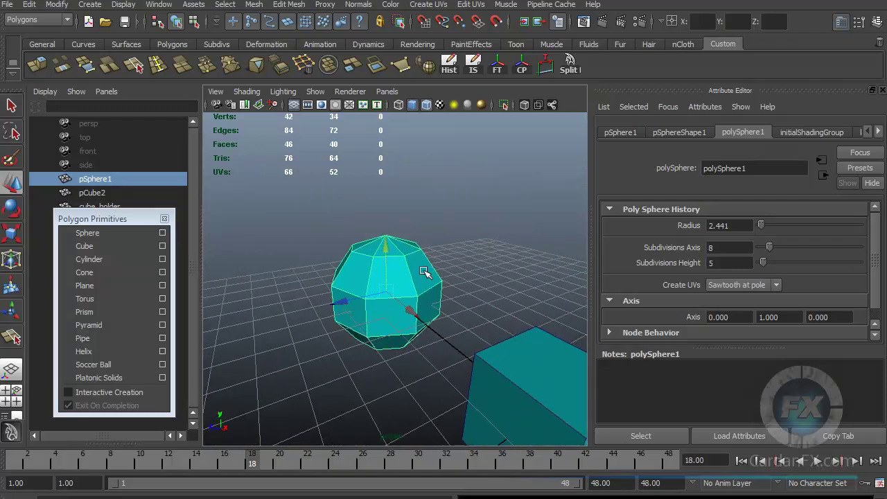
{"action": "scroll", "coordinate": [425, 272], "scroll_direction": "up", "scroll_amount": 3}
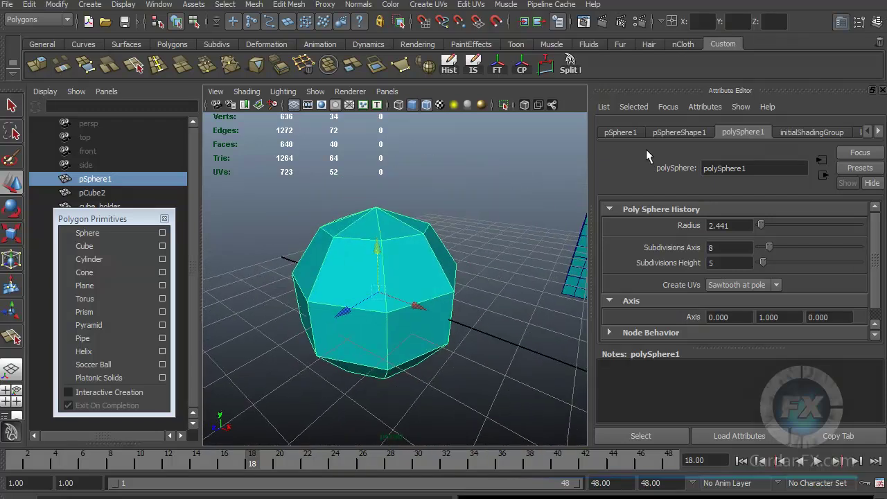
{"action": "left_click", "coordinate": [679, 132]}
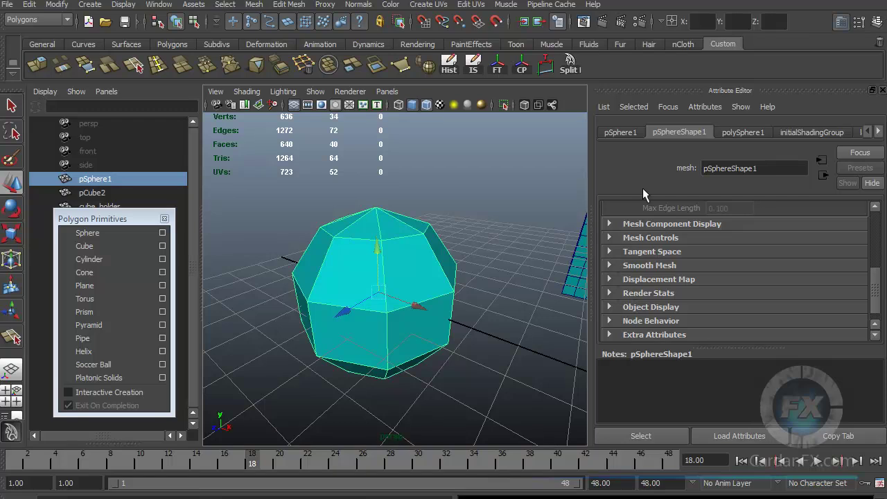
Open the transform attributes of pSphere1 and examine the sphere and cubes from several angles
{"action": "left_click", "coordinate": [626, 136]}
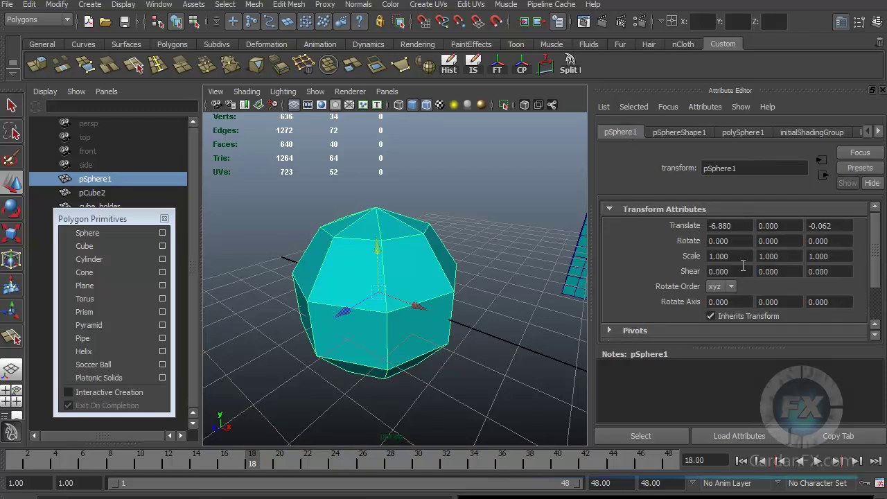
{"action": "left_click_drag", "start_coordinate": [399, 293], "coordinate": [442, 275], "text": "alt"}
{"action": "middle_click_drag", "start_coordinate": [443, 274], "coordinate": [370, 259], "text": "alt"}
{"action": "scroll", "coordinate": [363, 293], "scroll_direction": "down", "scroll_amount": 4}
{"action": "scroll", "coordinate": [391, 295], "scroll_direction": "up", "scroll_amount": 5}
{"action": "scroll", "coordinate": [392, 295], "scroll_direction": "down", "scroll_amount": 3}
{"action": "left_click_drag", "start_coordinate": [396, 302], "coordinate": [359, 260], "text": "alt"}
{"action": "left_click_drag", "start_coordinate": [461, 296], "coordinate": [482, 298], "text": "alt"}
Select the sphere and both cubes together and delete them from the scene
{"action": "scroll", "coordinate": [481, 298], "scroll_direction": "up", "scroll_amount": 4}
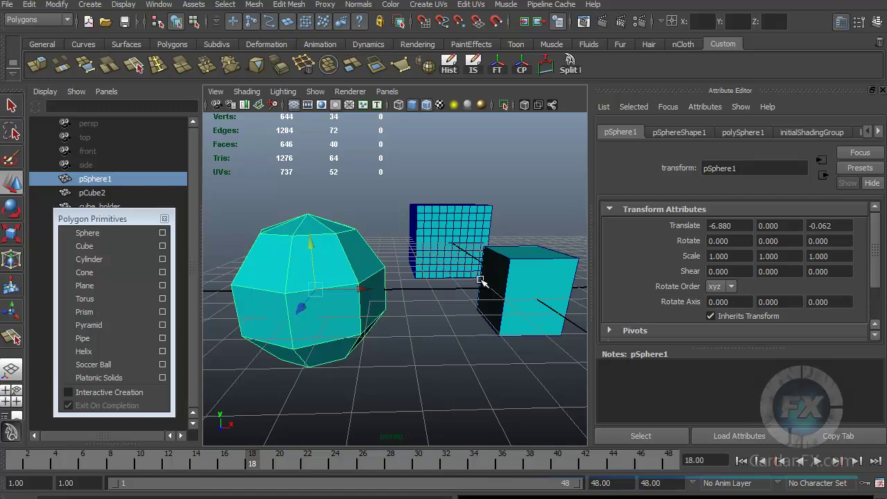
{"action": "left_click_drag", "start_coordinate": [238, 187], "coordinate": [567, 351]}
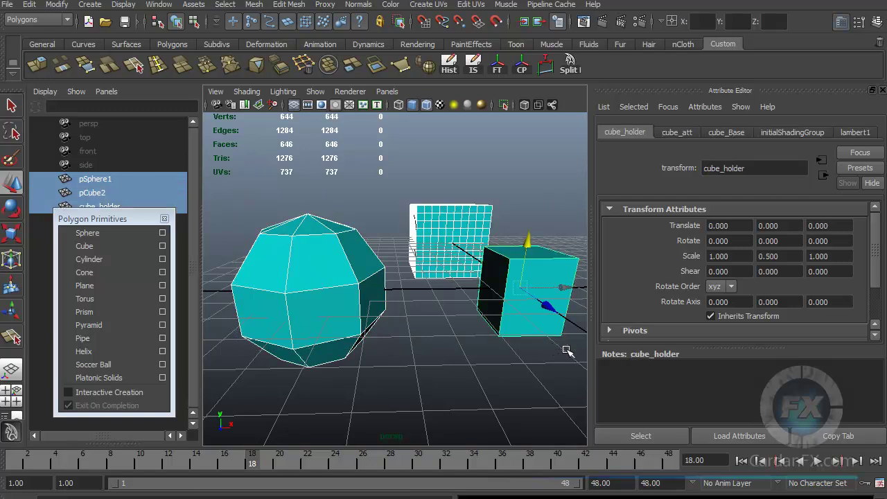
{"action": "key", "text": "Delete"}
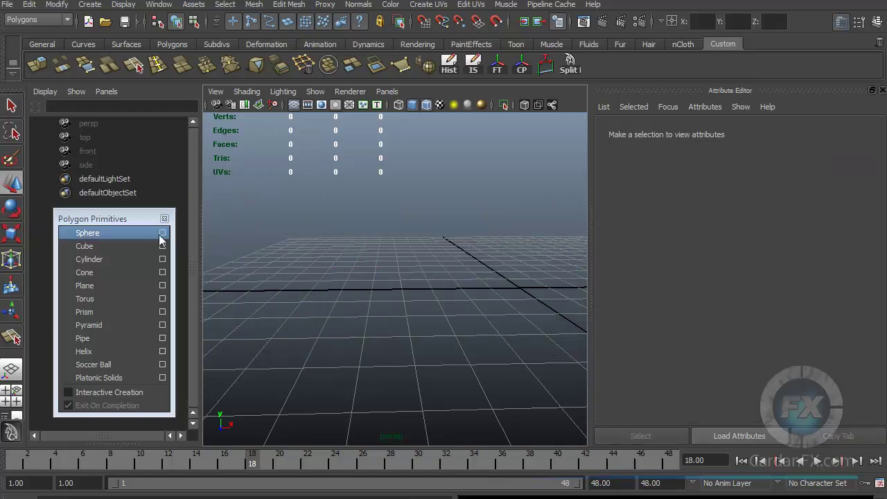
Create a polygon torus and a polygon prism, moving each one away from the origin along the X axis
{"action": "left_click_drag", "start_coordinate": [99, 216], "coordinate": [155, 224]}
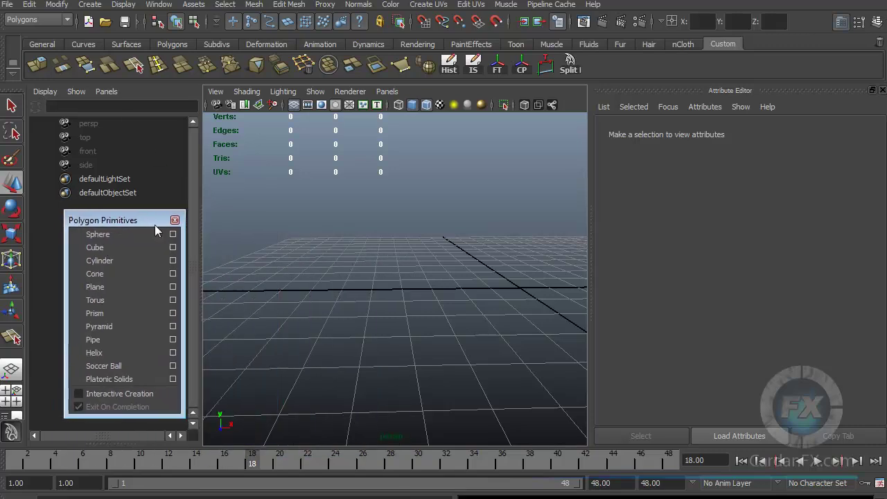
{"action": "left_click", "coordinate": [106, 300]}
{"action": "left_click_drag", "start_coordinate": [563, 287], "coordinate": [371, 287]}
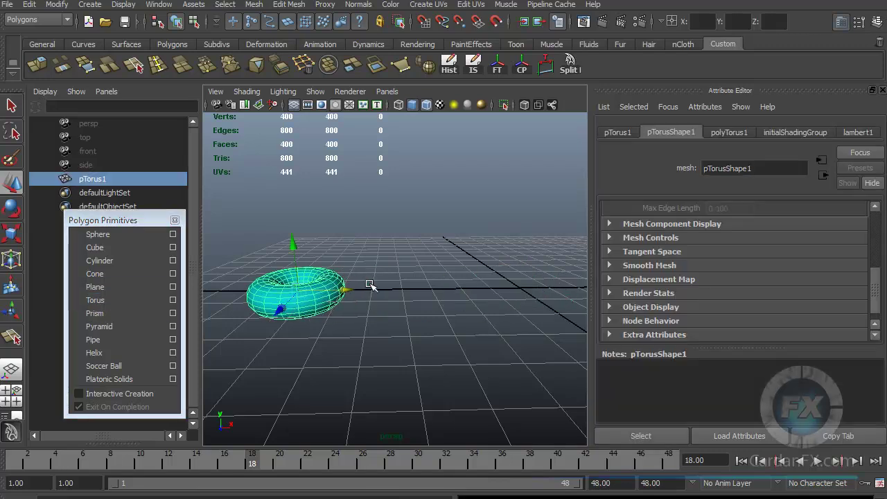
{"action": "left_click", "coordinate": [104, 314]}
{"action": "left_click_drag", "start_coordinate": [564, 286], "coordinate": [416, 288]}
Create a polygon helix and set its coils to about 3.459, height 17.25, width 11.733 and radius 0.424
{"action": "left_click", "coordinate": [95, 353]}
{"action": "left_click_drag", "start_coordinate": [367, 337], "coordinate": [443, 305], "text": "alt"}
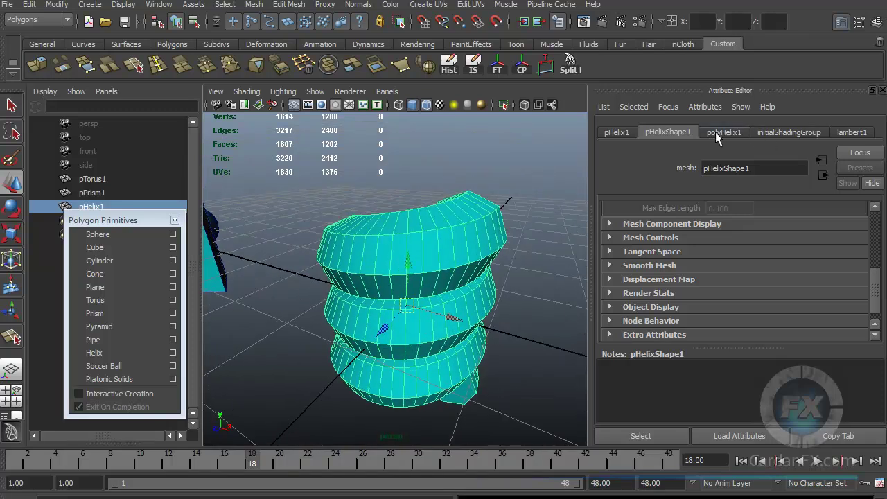
{"action": "left_click", "coordinate": [724, 132]}
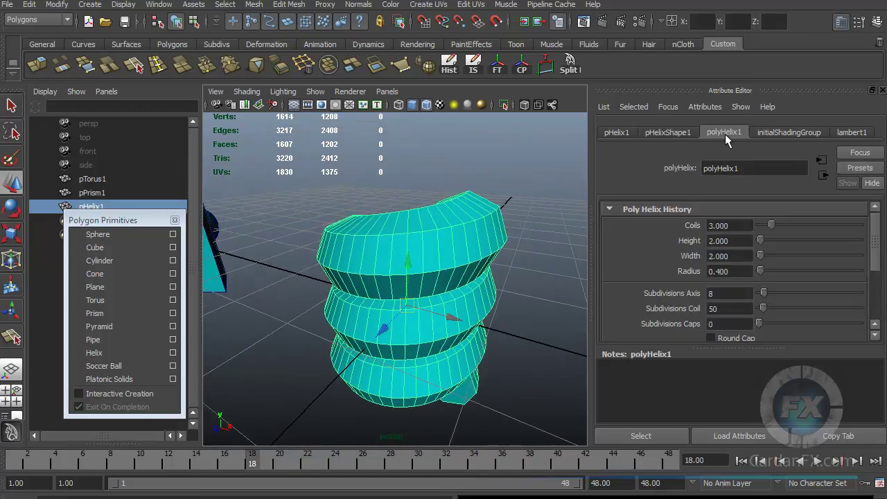
{"action": "mouse_move", "coordinate": [770, 225]}
{"action": "left_mouse_down"}
{"action": "mouse_move", "coordinate": [834, 225]}
{"action": "mouse_move", "coordinate": [765, 227]}
{"action": "mouse_move", "coordinate": [792, 242]}
{"action": "mouse_move", "coordinate": [775, 241]}
{"action": "left_mouse_up"}
{"action": "left_click_drag", "start_coordinate": [464, 279], "coordinate": [475, 251], "text": "alt"}
{"action": "mouse_move", "coordinate": [763, 255]}
{"action": "left_mouse_down"}
{"action": "mouse_move", "coordinate": [776, 256]}
{"action": "mouse_move", "coordinate": [768, 256]}
{"action": "mouse_move", "coordinate": [771, 271]}
{"action": "mouse_move", "coordinate": [760, 271]}
{"action": "left_mouse_up"}
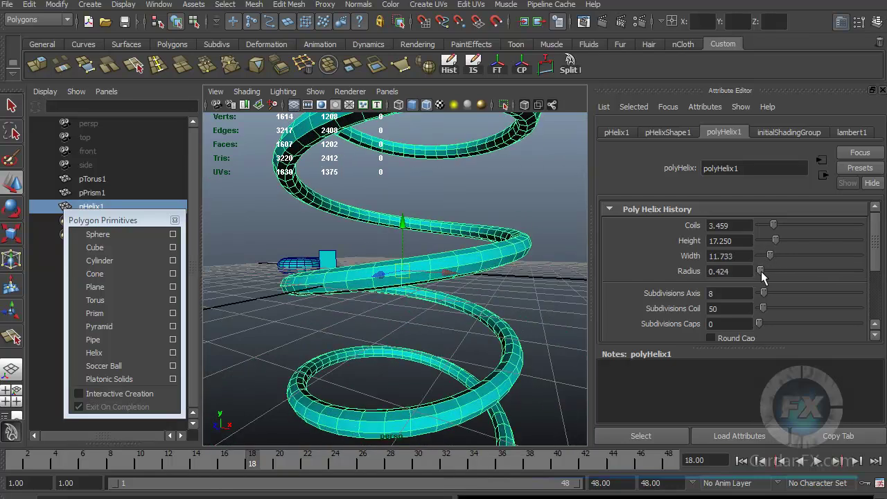
{"action": "right_click_drag", "start_coordinate": [485, 266], "coordinate": [477, 342], "text": "alt"}
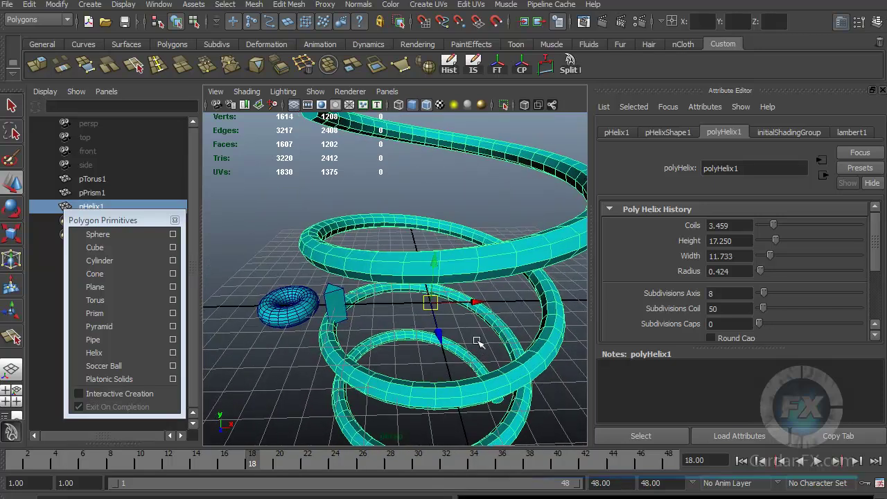
Close the floating Polygon Primitives window and delete the torus, prism and helix
{"action": "left_click", "coordinate": [173, 222]}
{"action": "left_click_drag", "start_coordinate": [253, 265], "coordinate": [435, 346]}
{"action": "key", "text": "Delete"}
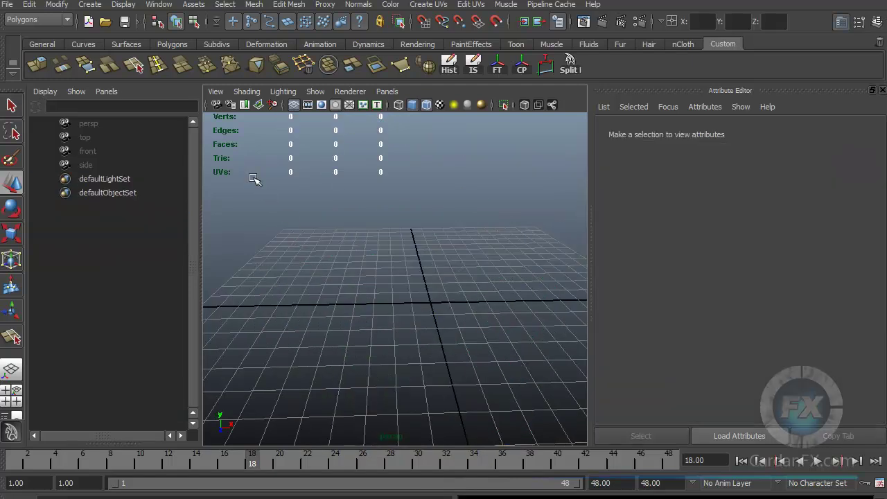
Turn off Interactive Creation for NURBS primitives, create a NURBS sphere at the origin and frame it in the view
{"action": "left_click", "coordinate": [125, 44]}
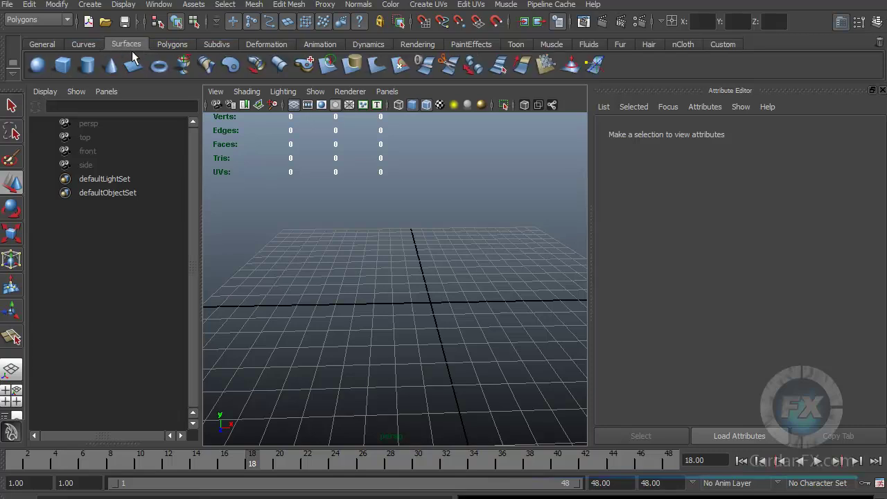
{"action": "left_click", "coordinate": [38, 66]}
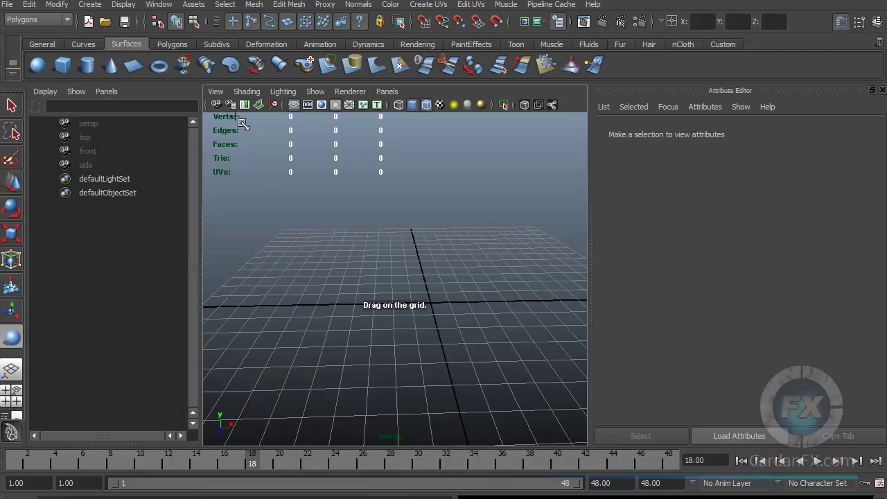
{"action": "left_click", "coordinate": [93, 4]}
{"action": "mouse_move", "coordinate": [100, 29]}
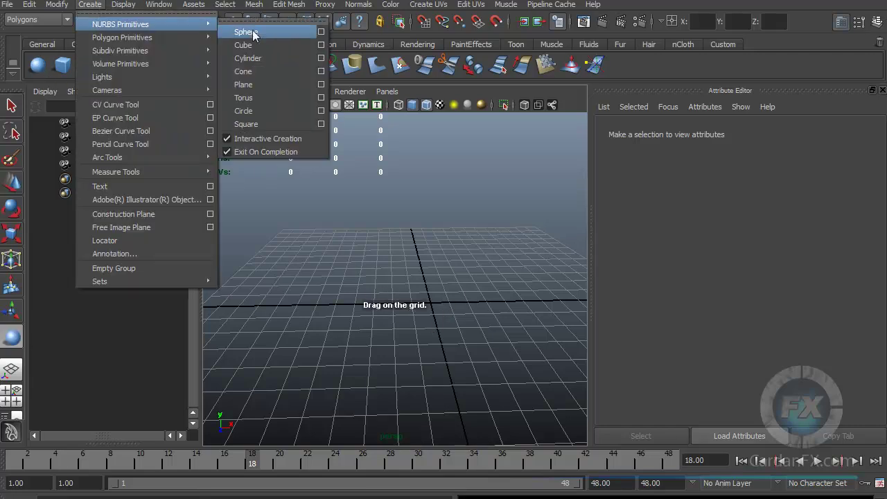
{"action": "left_click", "coordinate": [240, 138]}
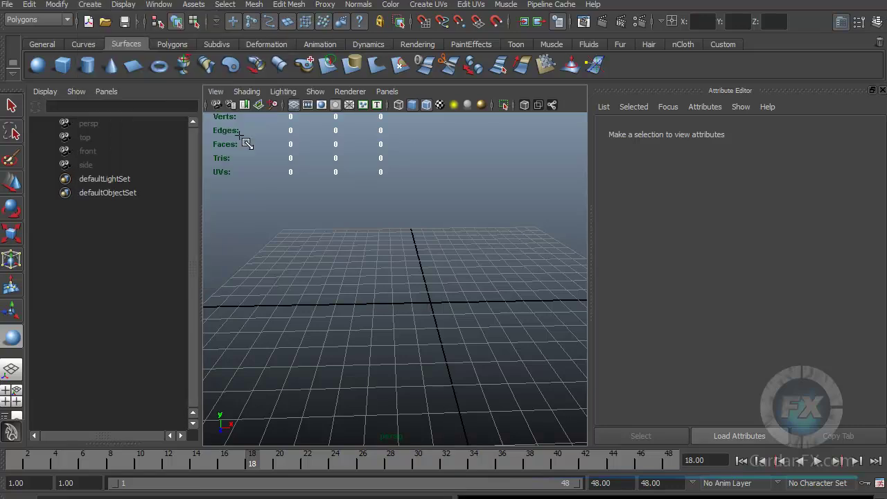
{"action": "left_click", "coordinate": [34, 65]}
{"action": "scroll", "coordinate": [387, 251], "scroll_direction": "up", "scroll_amount": 4}
{"action": "key", "text": "f"}
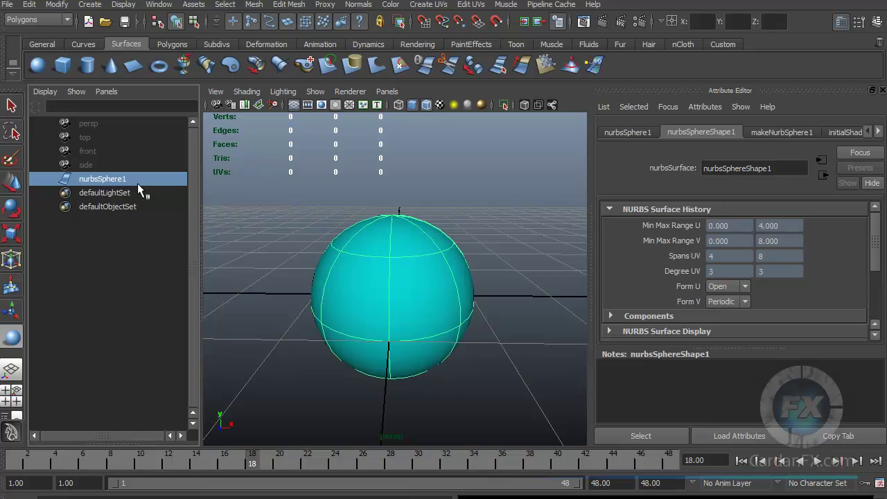
Create a polygon sphere over the NURBS sphere and compare their surface lines by selecting each in turn
{"action": "left_click", "coordinate": [179, 43]}
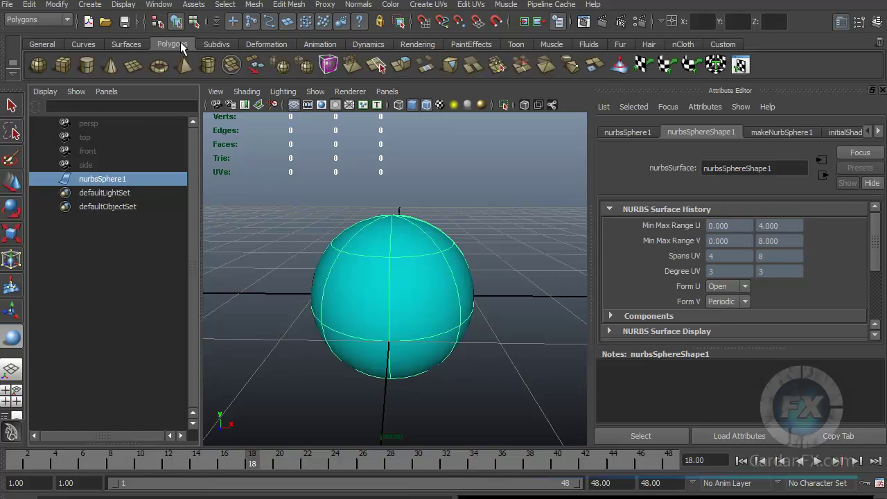
{"action": "left_click", "coordinate": [37, 65]}
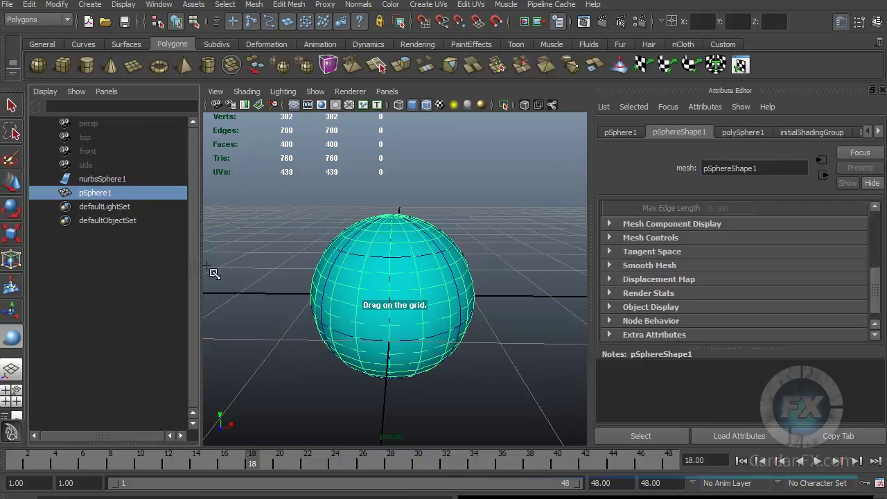
{"action": "left_click", "coordinate": [90, 180]}
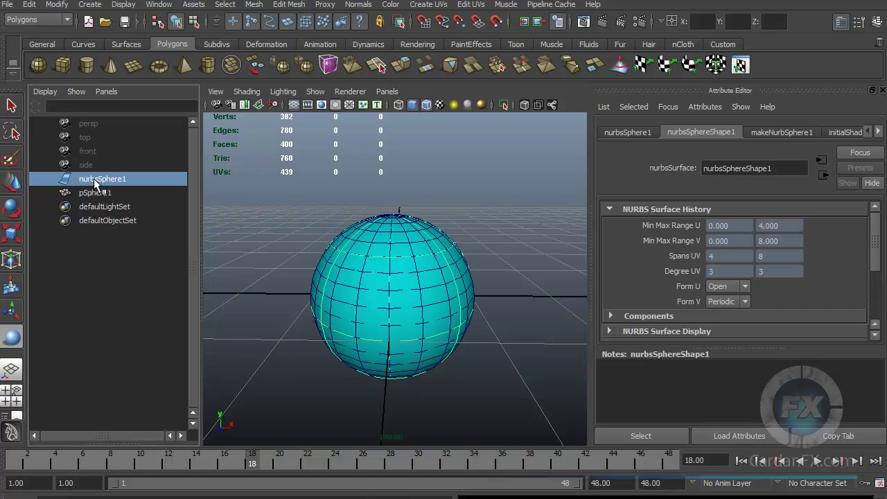
{"action": "left_click", "coordinate": [82, 196]}
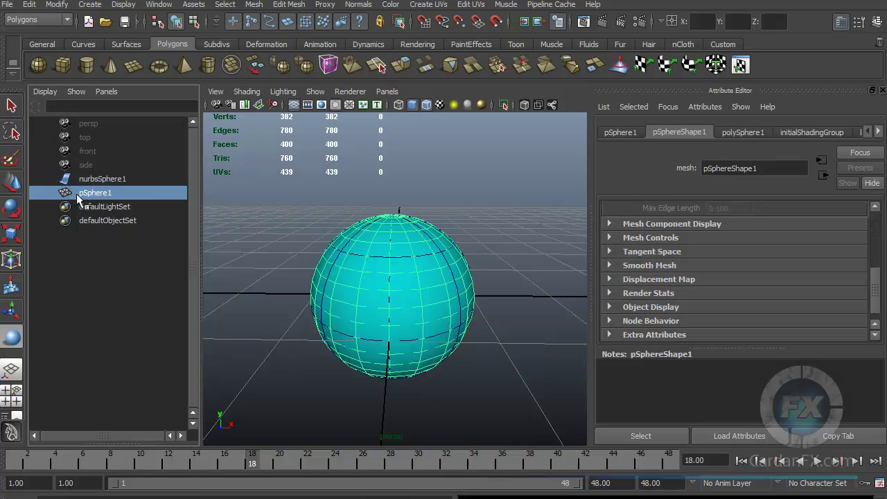
{"action": "left_click", "coordinate": [98, 179]}
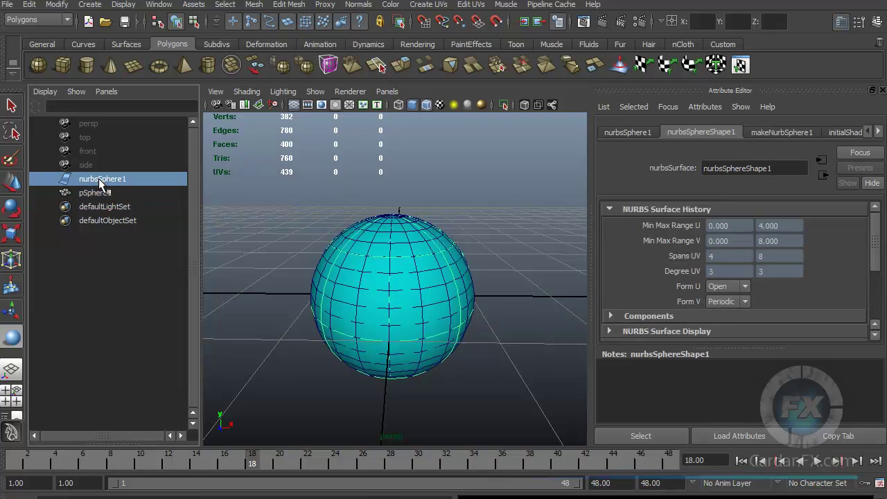
Delete the polygon sphere pSphere1 and switch back to the Select tool
{"action": "left_click", "coordinate": [108, 192]}
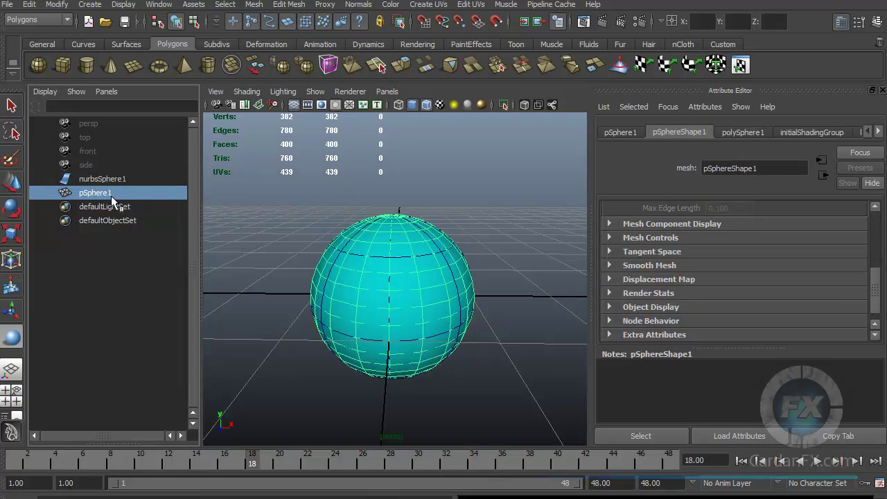
{"action": "key", "text": "Delete"}
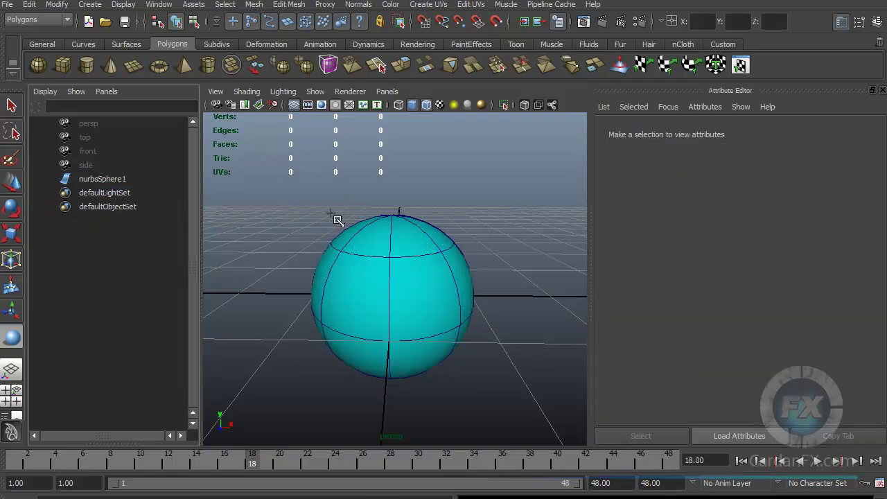
{"action": "left_click", "coordinate": [12, 106]}
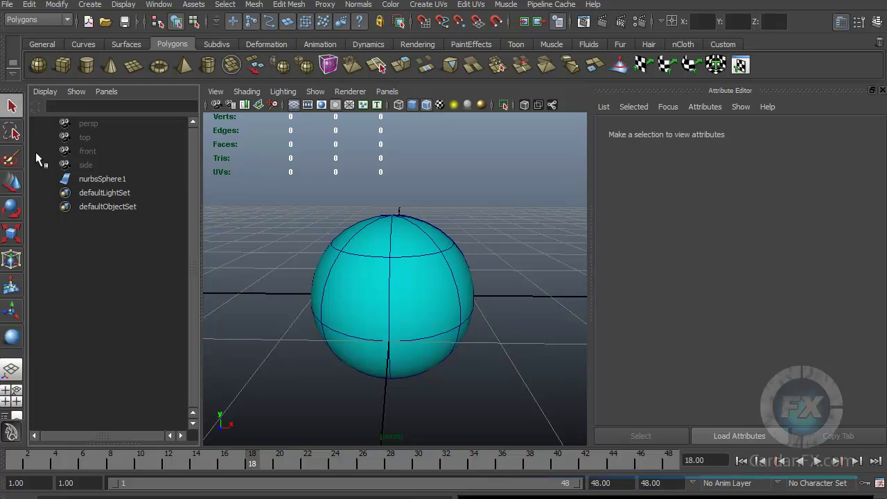
Select the NURBS sphere and cut it open by setting its start sweep to about 82 and end sweep to about 256
{"action": "left_click", "coordinate": [349, 235]}
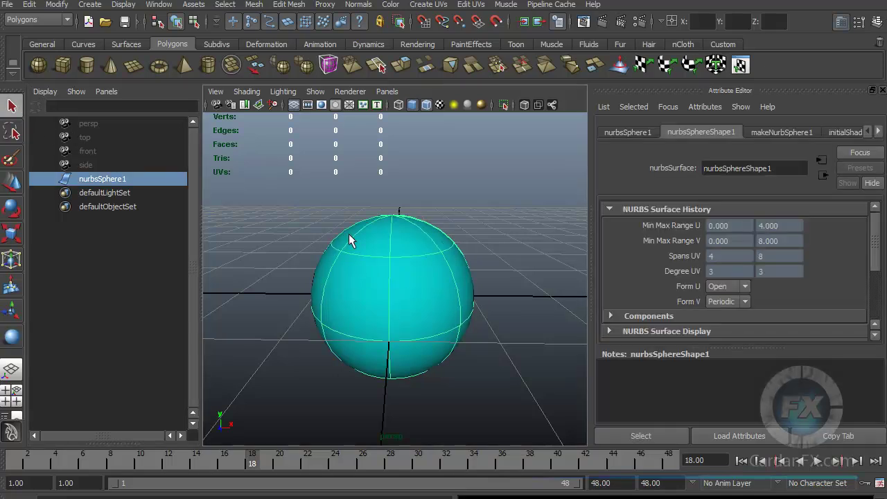
{"action": "left_click", "coordinate": [780, 131]}
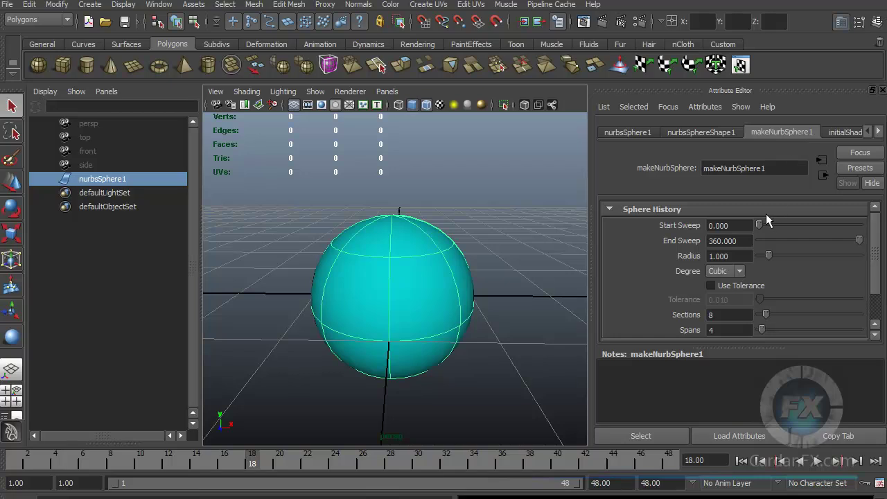
{"action": "left_click_drag", "start_coordinate": [759, 225], "coordinate": [781, 225]}
{"action": "left_click_drag", "start_coordinate": [860, 240], "coordinate": [831, 239]}
{"action": "left_click_drag", "start_coordinate": [349, 257], "coordinate": [409, 293], "text": "alt"}
{"action": "right_click_drag", "start_coordinate": [410, 293], "coordinate": [442, 313], "text": "alt"}
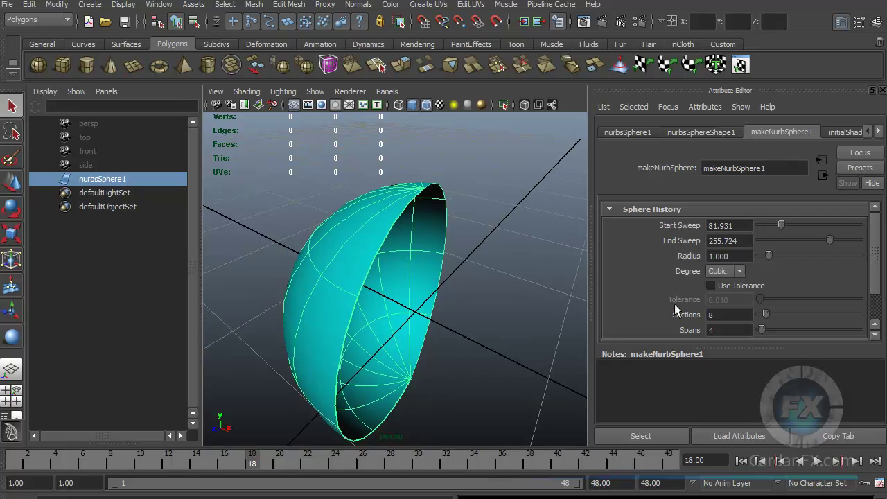
{"action": "mouse_move", "coordinate": [771, 255]}
{"action": "left_mouse_down"}
{"action": "mouse_move", "coordinate": [792, 255]}
{"action": "mouse_move", "coordinate": [769, 256]}
{"action": "left_mouse_up"}
{"action": "right_click_drag", "start_coordinate": [568, 277], "coordinate": [516, 214], "text": "alt"}
Review the Components and Tessellation sections of nurbsSphereShape1 and the transform attributes of nurbsSphere1
{"action": "left_click", "coordinate": [701, 132]}
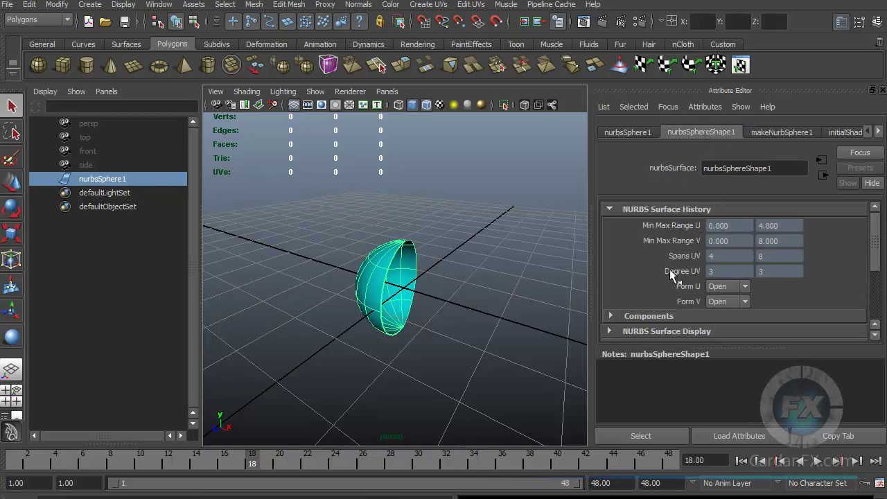
{"action": "scroll", "coordinate": [669, 269], "scroll_direction": "down", "scroll_amount": 4}
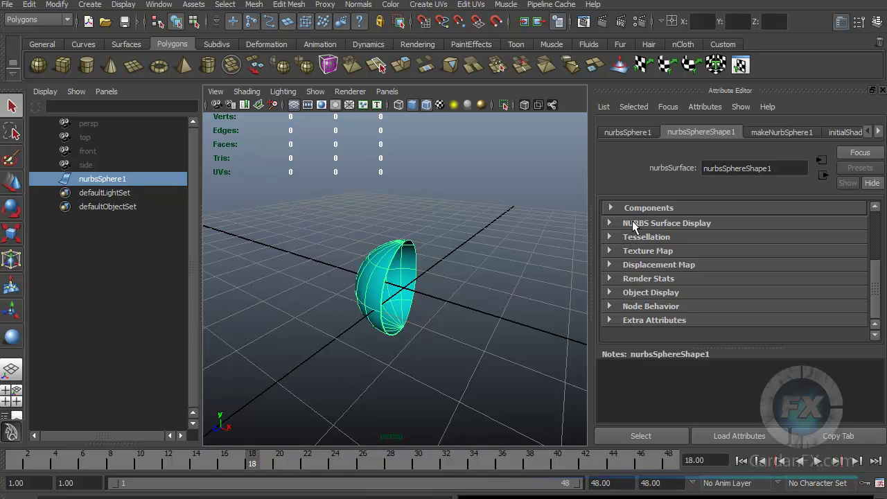
{"action": "left_click", "coordinate": [610, 207]}
{"action": "left_click", "coordinate": [611, 208]}
{"action": "left_click", "coordinate": [610, 237]}
{"action": "left_click", "coordinate": [611, 237]}
{"action": "left_click", "coordinate": [620, 131]}
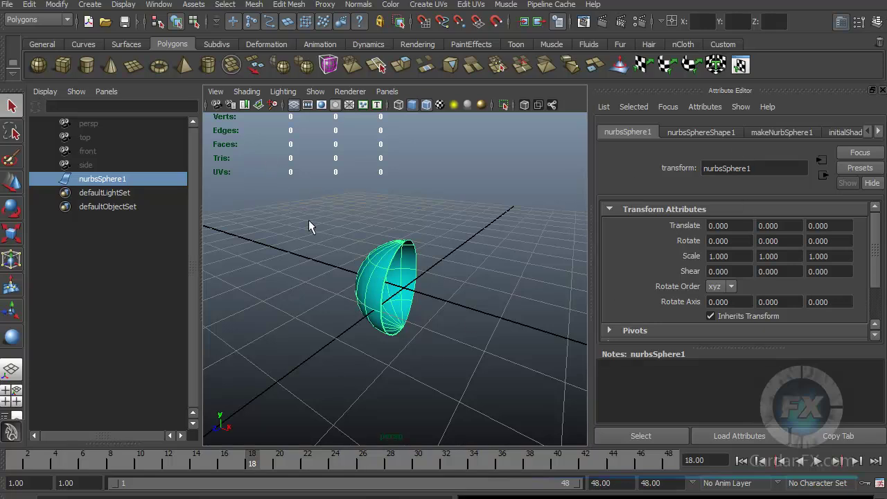
Detach the list of Create commands as a floating window and look through its Measure Tools
{"action": "left_click", "coordinate": [95, 5]}
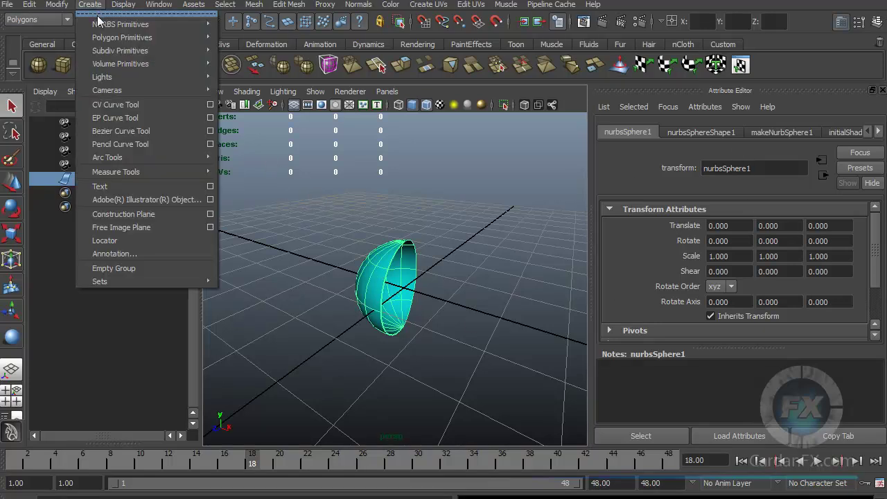
{"action": "left_click_drag", "start_coordinate": [97, 9], "coordinate": [107, 111]}
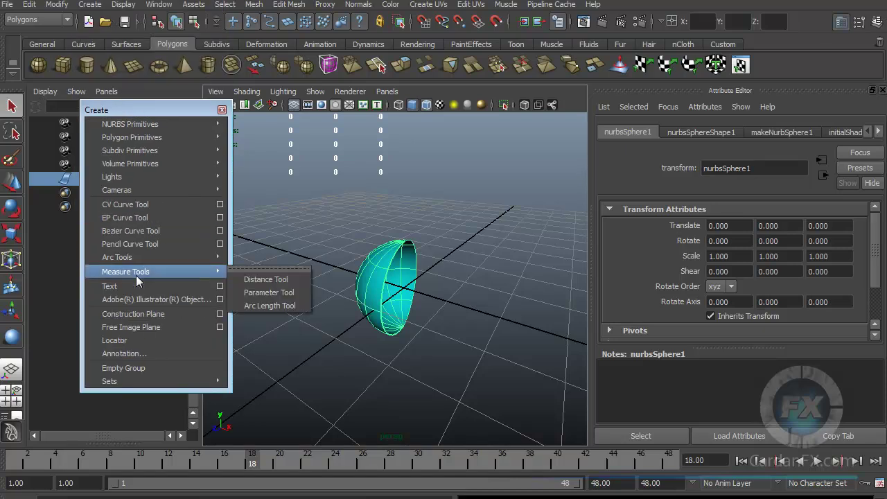
{"action": "mouse_move", "coordinate": [110, 273]}
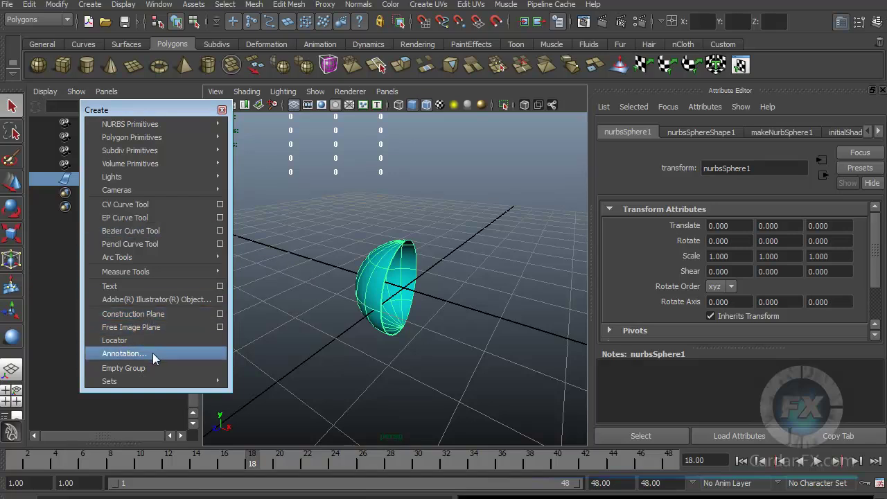
Draw an open CV curve with six control points on the grid around the cut NURBS sphere
{"action": "left_click", "coordinate": [124, 205]}
{"action": "left_click", "coordinate": [300, 320]}
{"action": "left_click", "coordinate": [308, 259]}
{"action": "left_click", "coordinate": [378, 219]}
{"action": "left_click", "coordinate": [494, 297]}
{"action": "left_click", "coordinate": [401, 352]}
{"action": "left_click", "coordinate": [333, 357]}
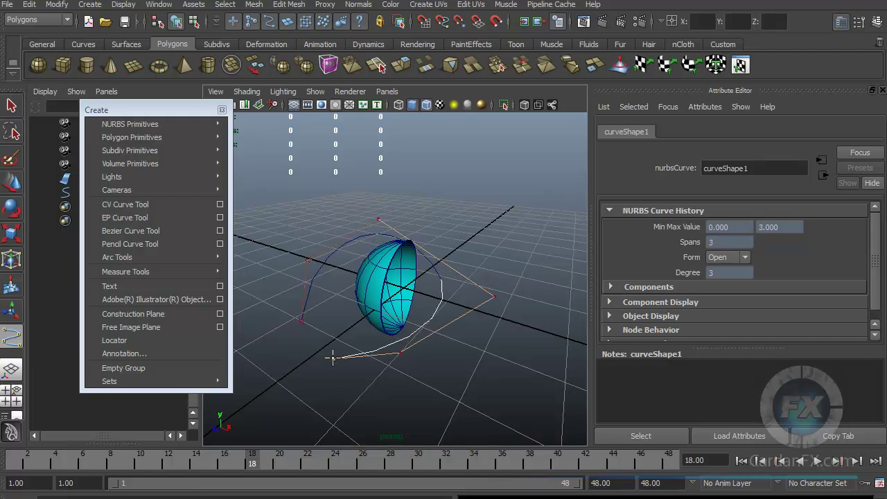
{"action": "key", "text": "Return"}
Examine the curve and the cut NURBS sphere from several angles and close the floating Create window
{"action": "left_click_drag", "start_coordinate": [337, 360], "coordinate": [401, 323], "text": "alt"}
{"action": "scroll", "coordinate": [426, 331], "scroll_direction": "up", "scroll_amount": 5}
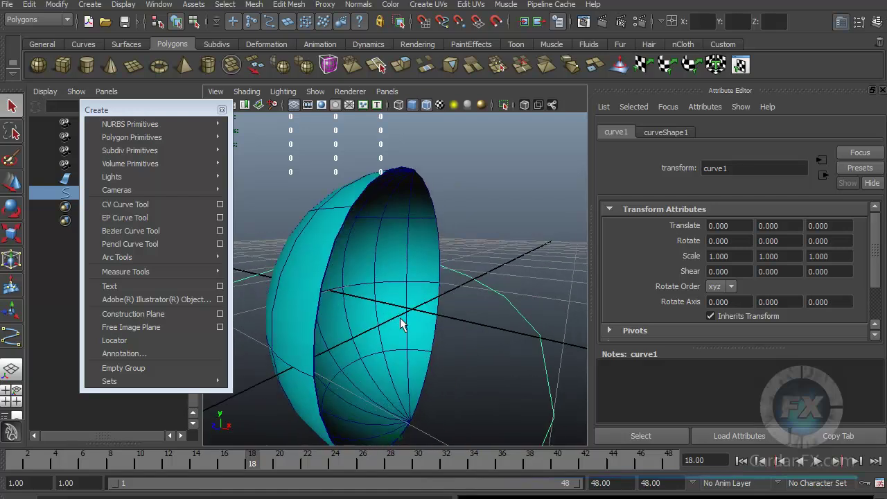
{"action": "left_click_drag", "start_coordinate": [314, 344], "coordinate": [434, 275], "text": "alt"}
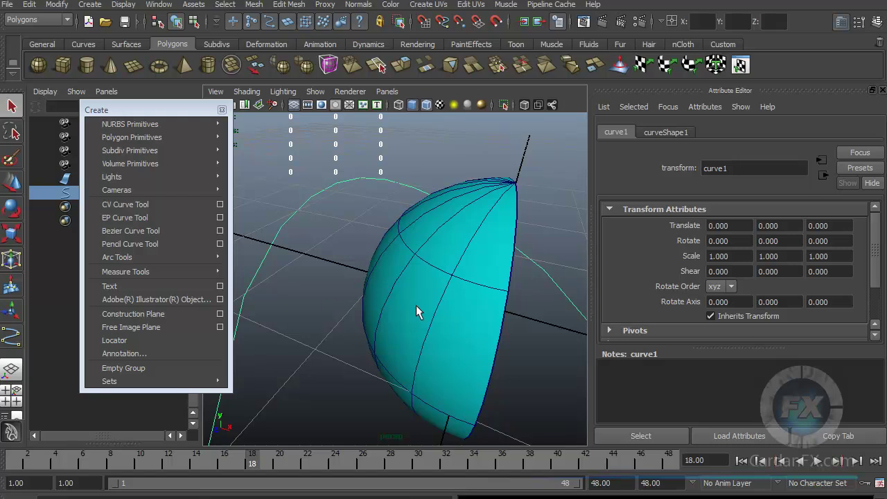
{"action": "scroll", "coordinate": [416, 312], "scroll_direction": "down", "scroll_amount": 3}
{"action": "left_click_drag", "start_coordinate": [416, 312], "coordinate": [359, 312], "text": "alt"}
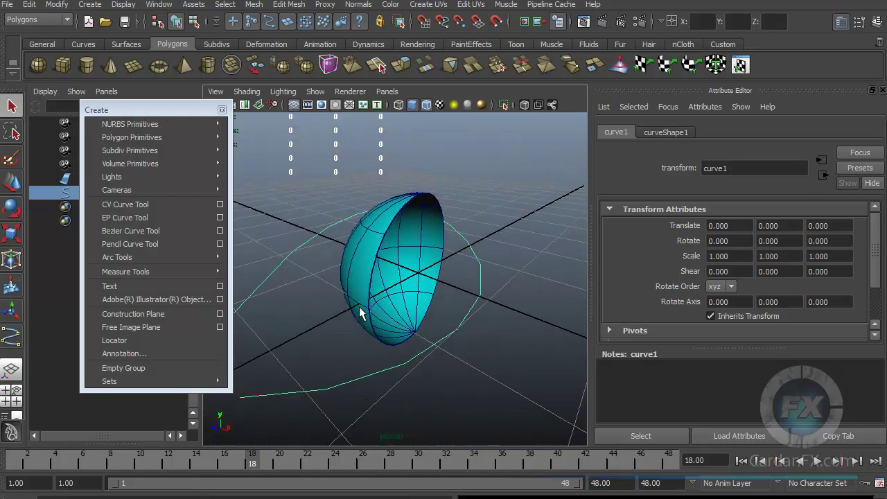
{"action": "mouse_move", "coordinate": [138, 124]}
{"action": "left_click", "coordinate": [222, 109]}
{"action": "left_click_drag", "start_coordinate": [368, 226], "coordinate": [384, 244], "text": "alt"}
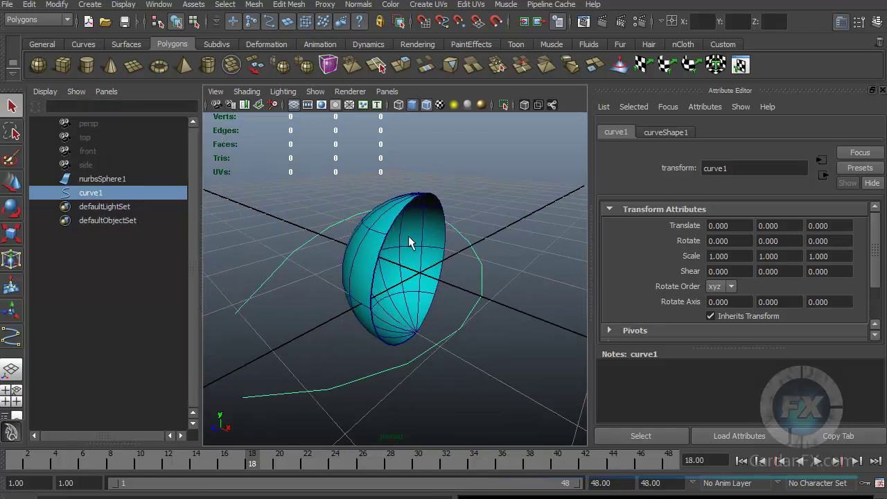